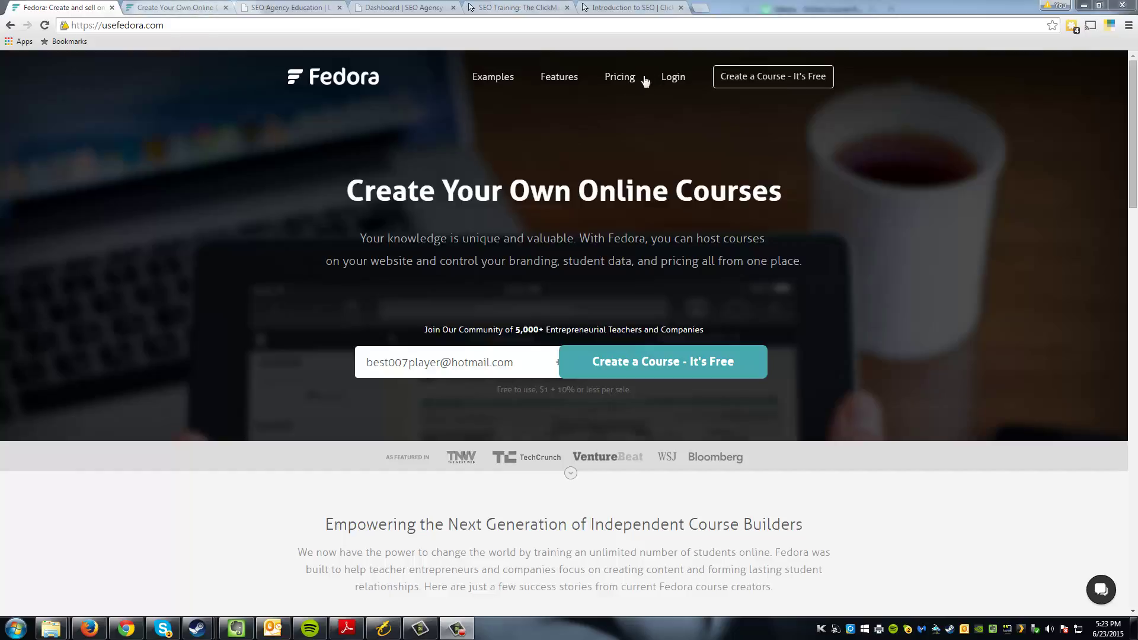
Step: Open the Fedora pricing page and look over the plans
left_click(613, 77)
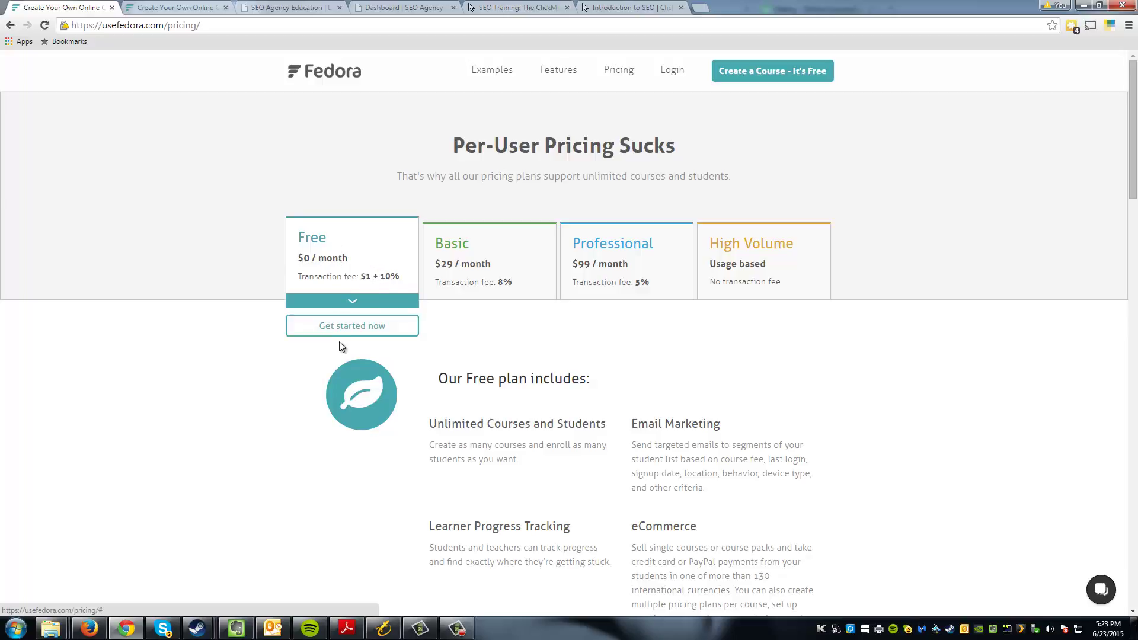
scroll(313, 357, "down", 3)
scroll(312, 357, "down", 20)
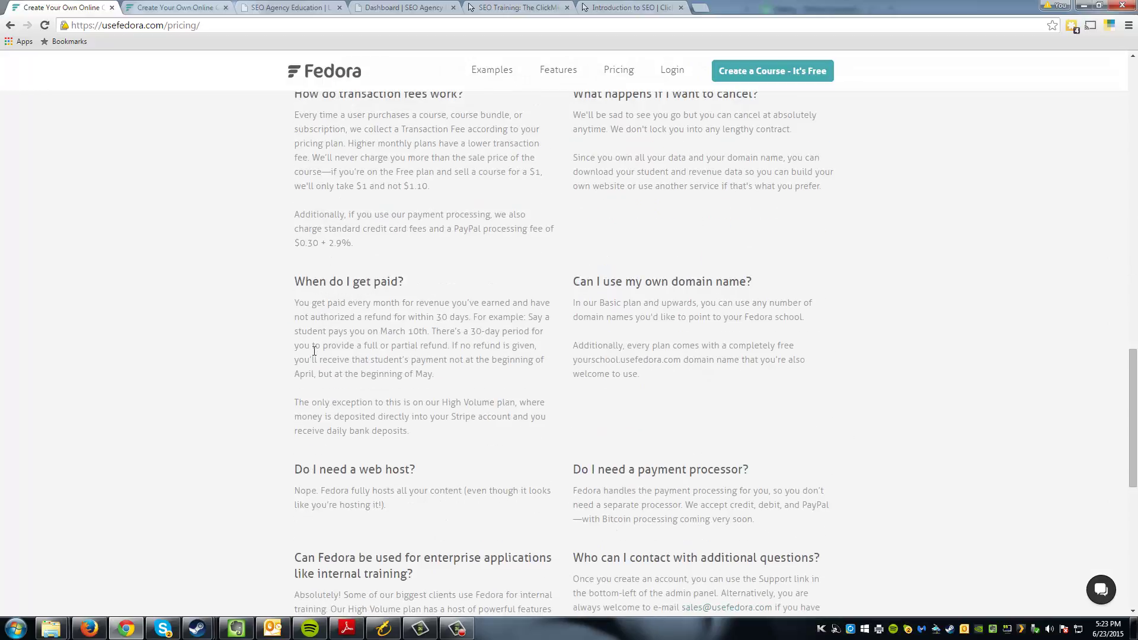
scroll(317, 355, "up", 20)
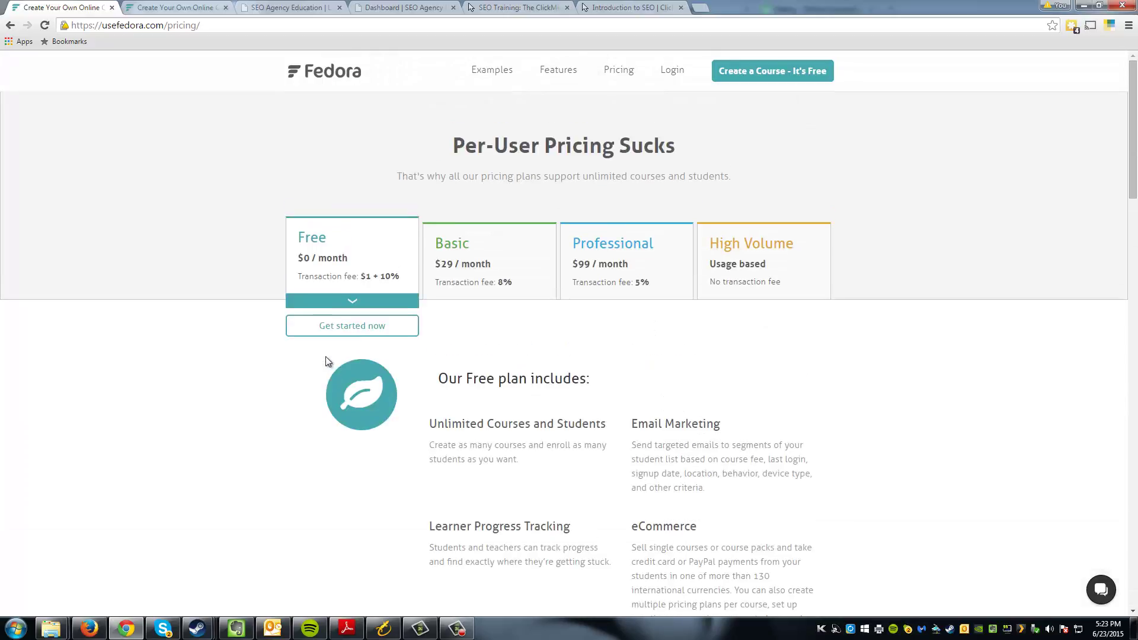
Step: Show the Basic plan's features, highlighting Affiliate Program and Custom Domain
left_click(474, 269)
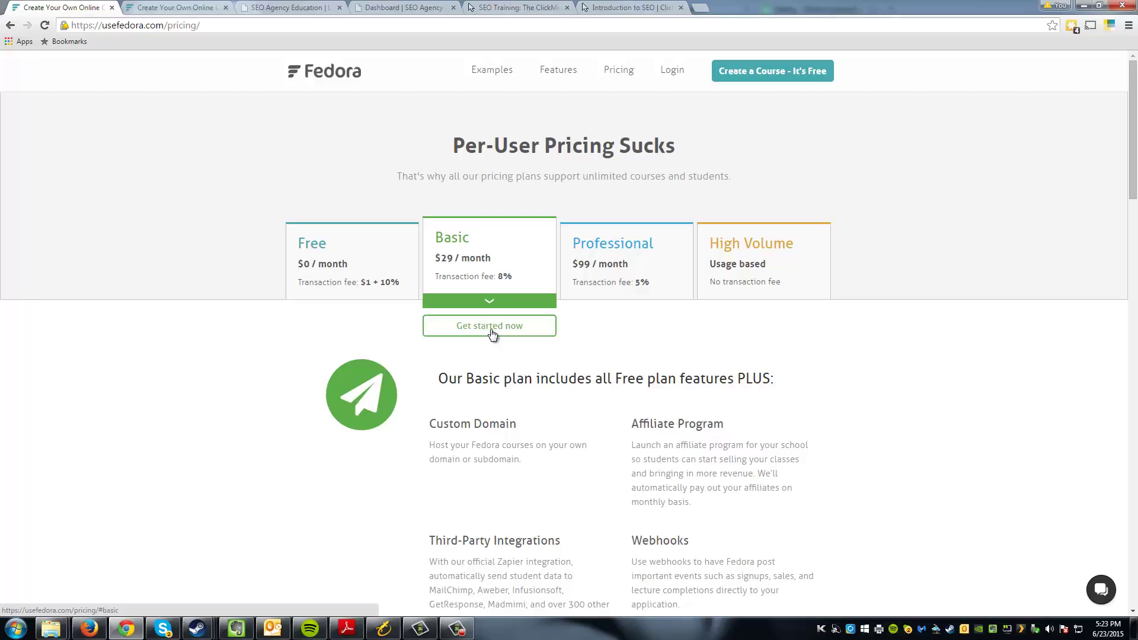
scroll(393, 536, "down", 2)
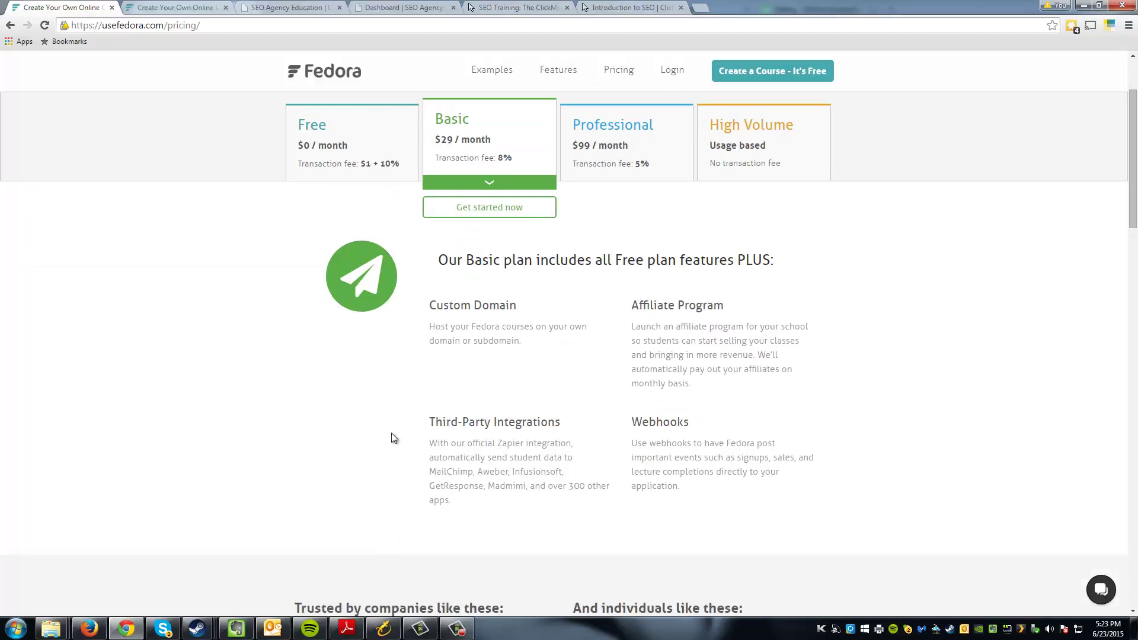
scroll(396, 434, "up", 1)
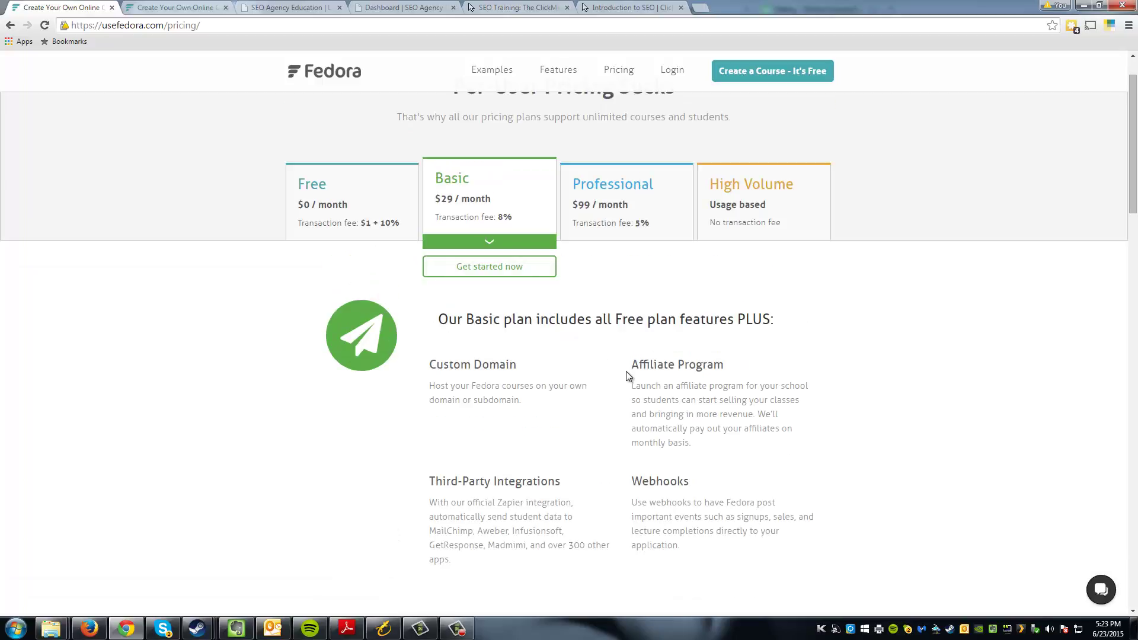
left_click_drag(631, 364, 723, 365)
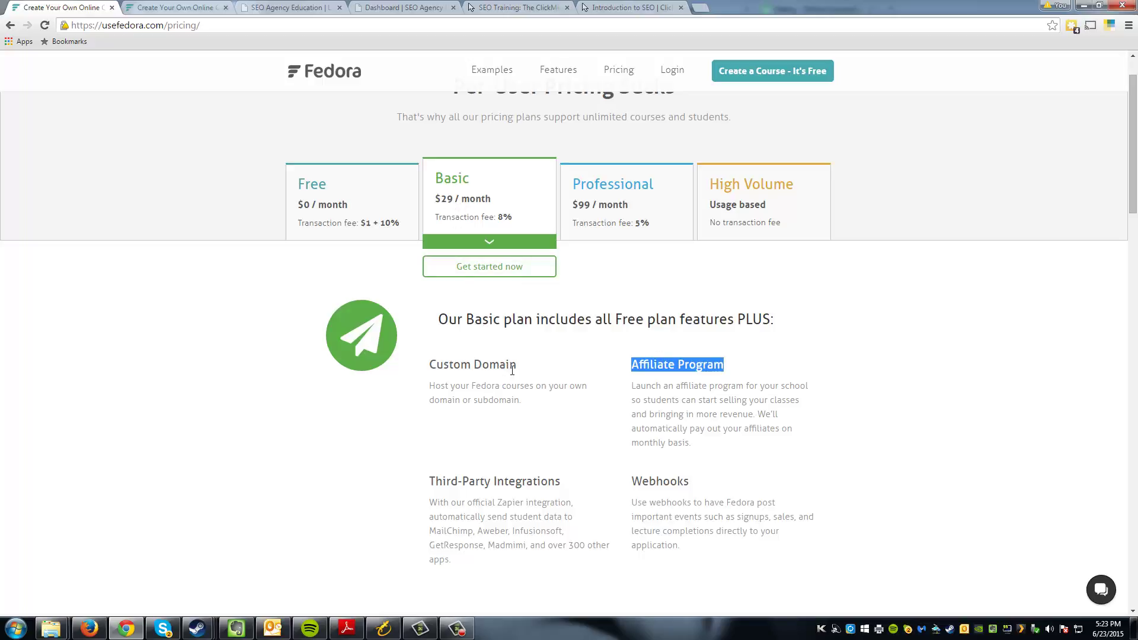
left_click_drag(514, 368, 437, 372)
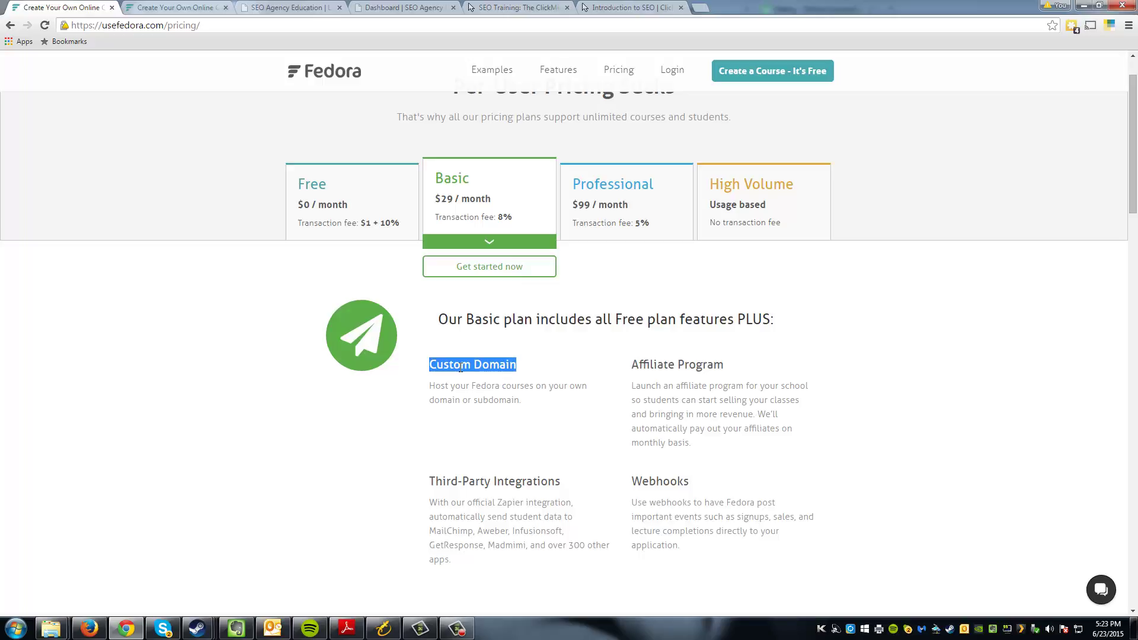
Step: Switch to the SEO Agency Education school page and select its niche-seo.usefedora.com address
left_click(275, 7)
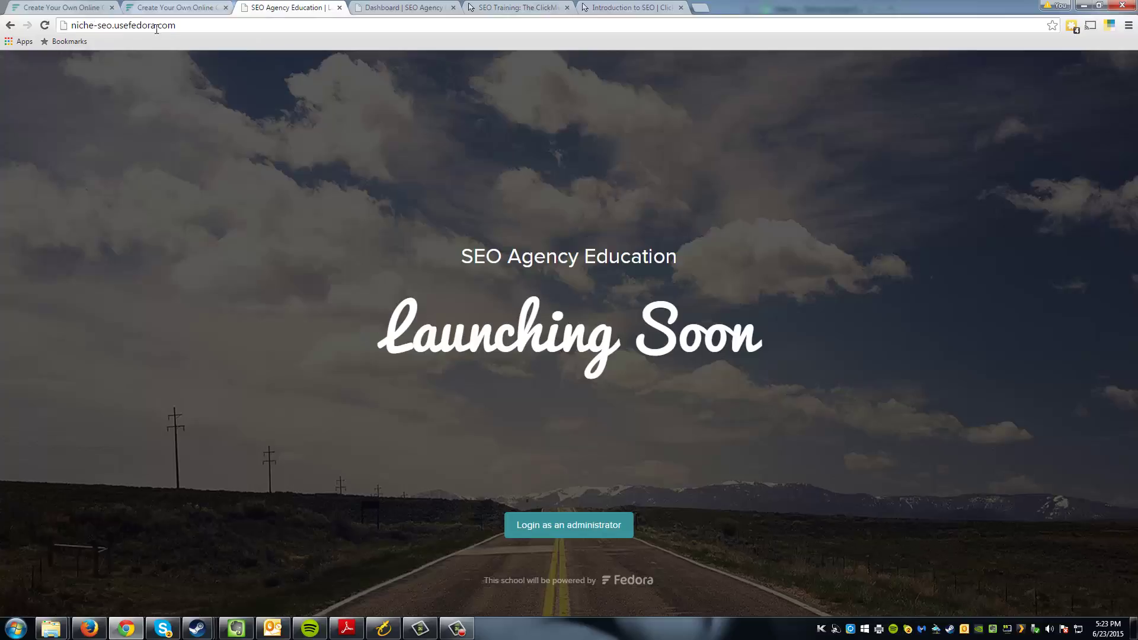
left_click(176, 27)
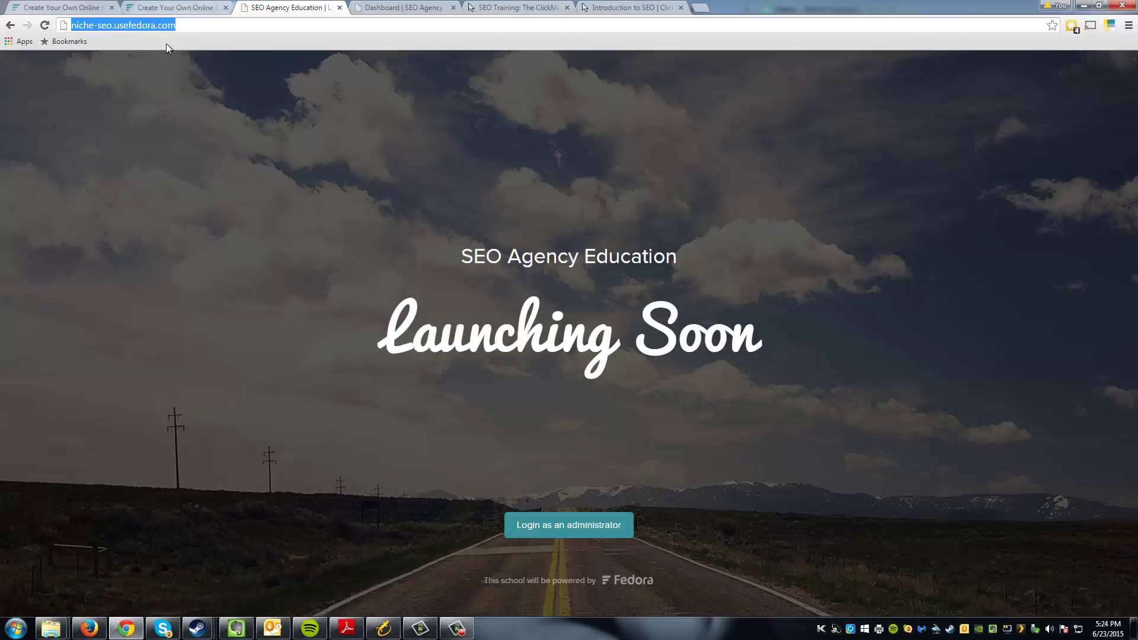
left_click(180, 28)
left_click_drag(181, 28, 72, 27)
left_click(177, 26)
left_click_drag(177, 26, 71, 27)
Step: Show the Professional plan's features, highlighting Concierge Onboarding and Advanced Reporting
left_click(173, 8)
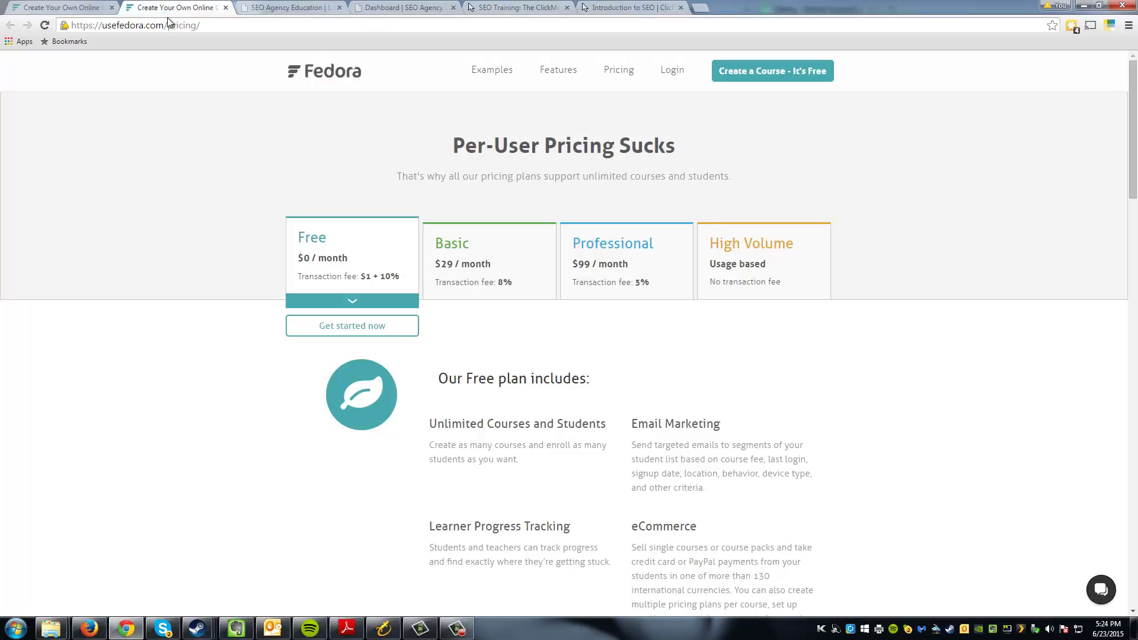
left_click(611, 274)
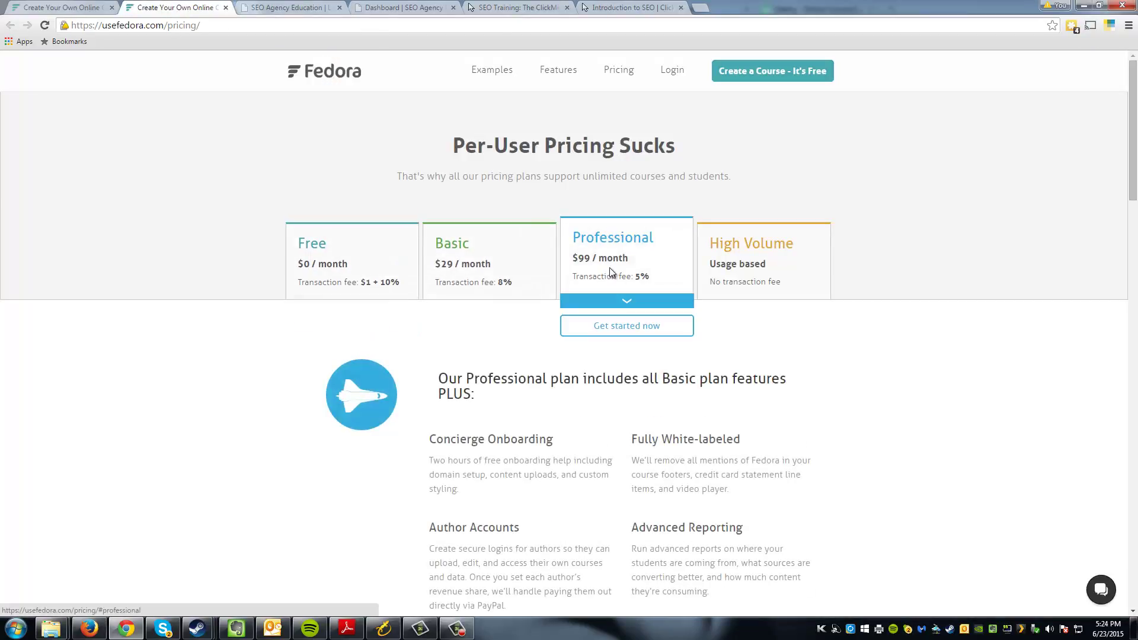
scroll(550, 478, "down", 2)
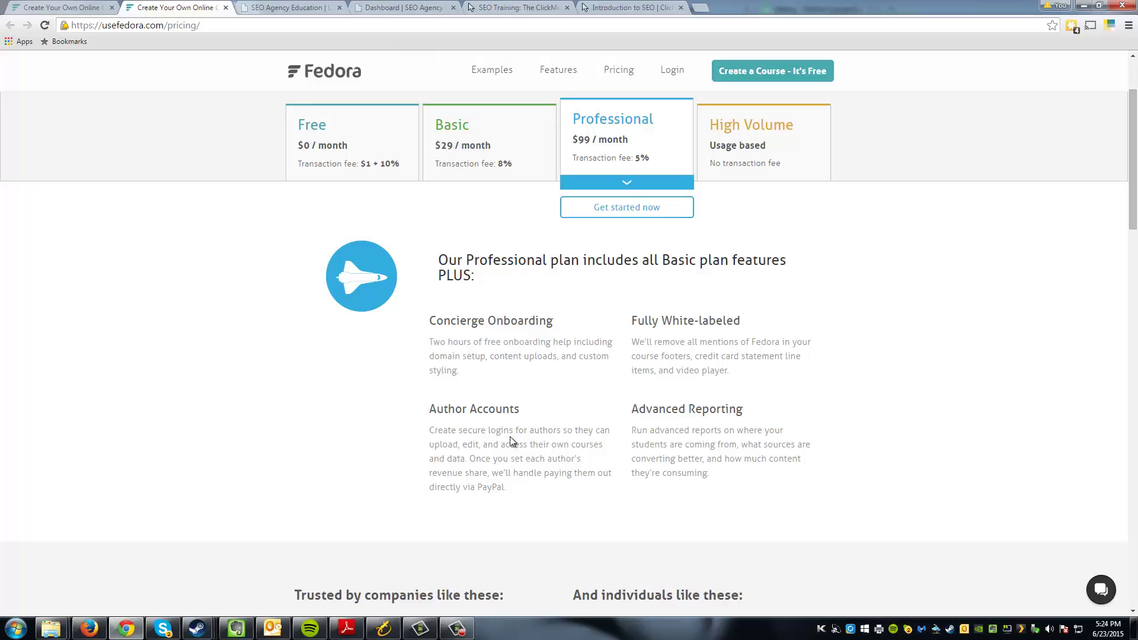
left_click_drag(460, 371, 432, 339)
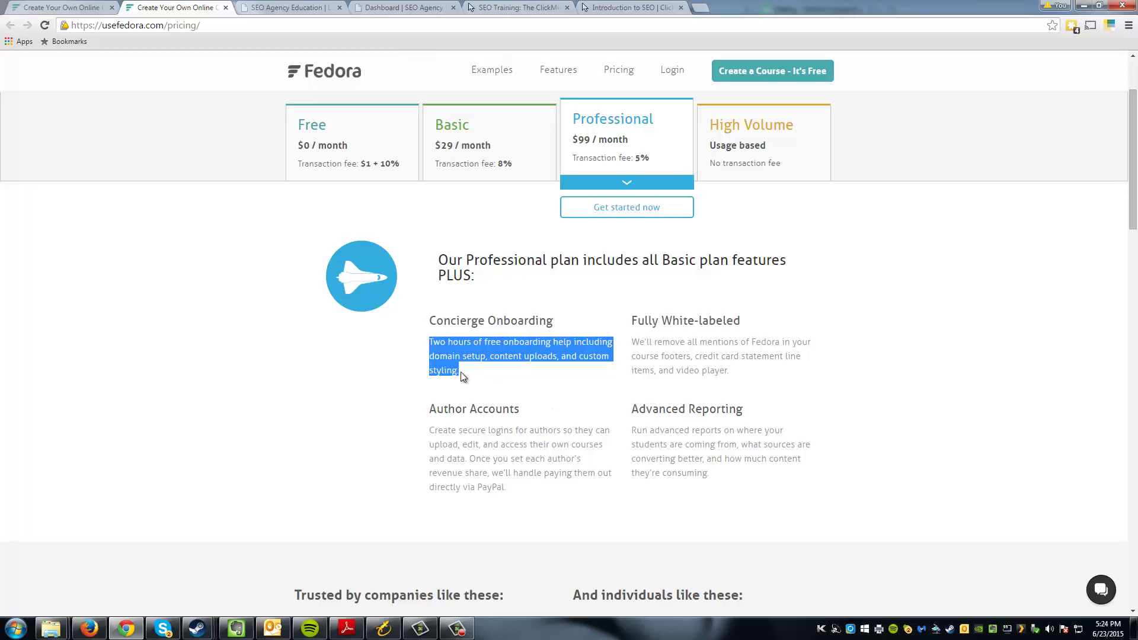
left_click_drag(710, 473, 634, 428)
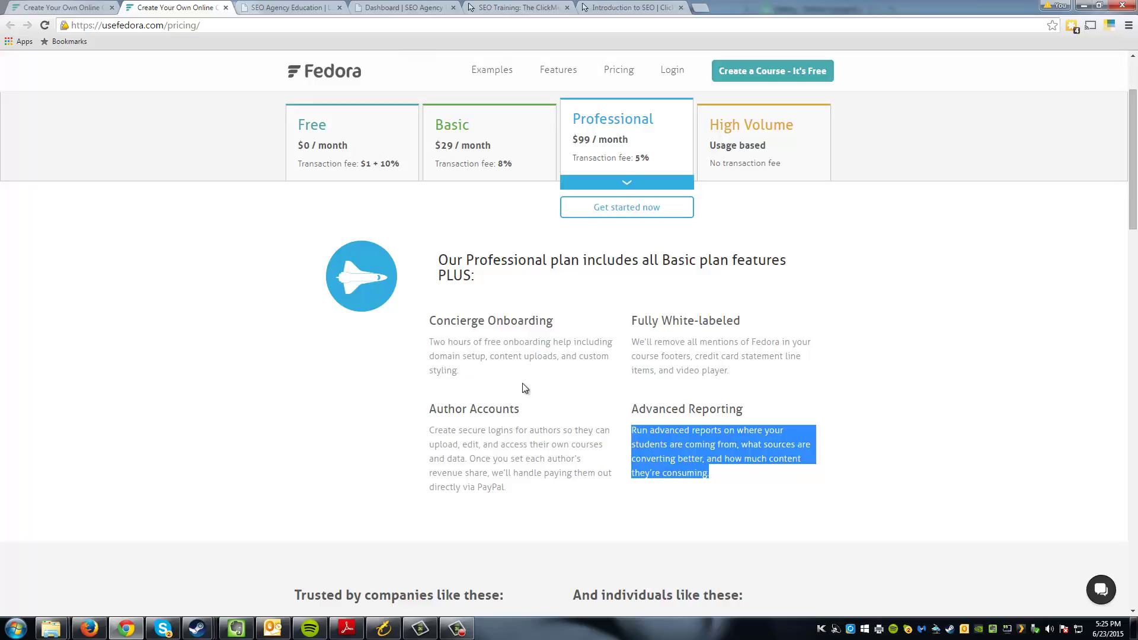
scroll(524, 388, "up", 2)
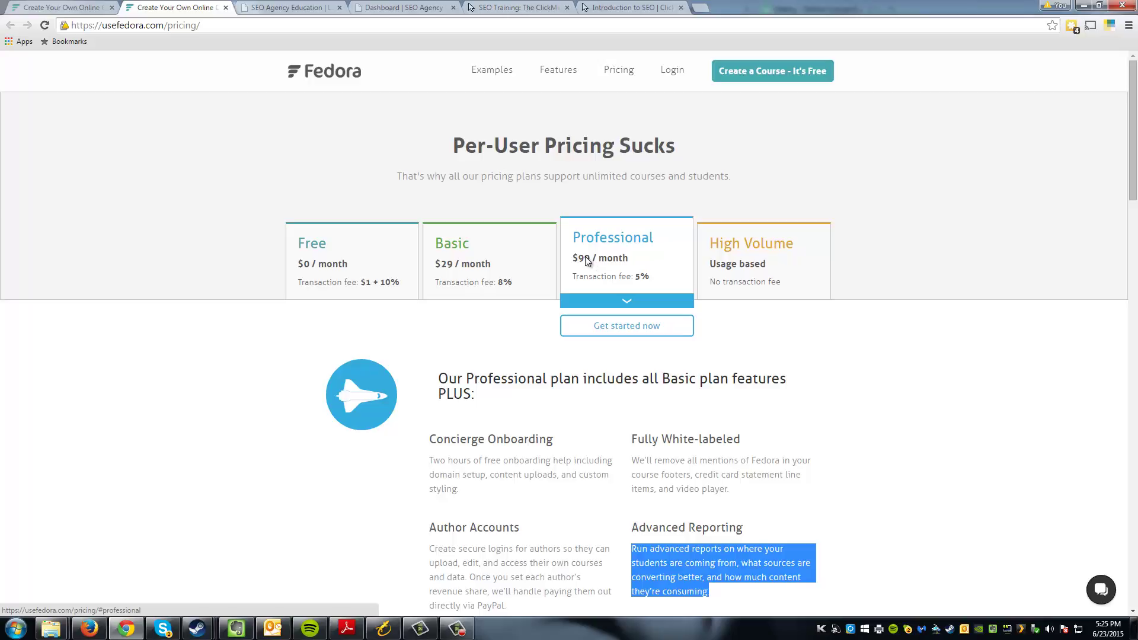
Step: Show the High Volume plan's extras: account manager, no transaction fees, instant funds, SSO
scroll(602, 483, "down", 4)
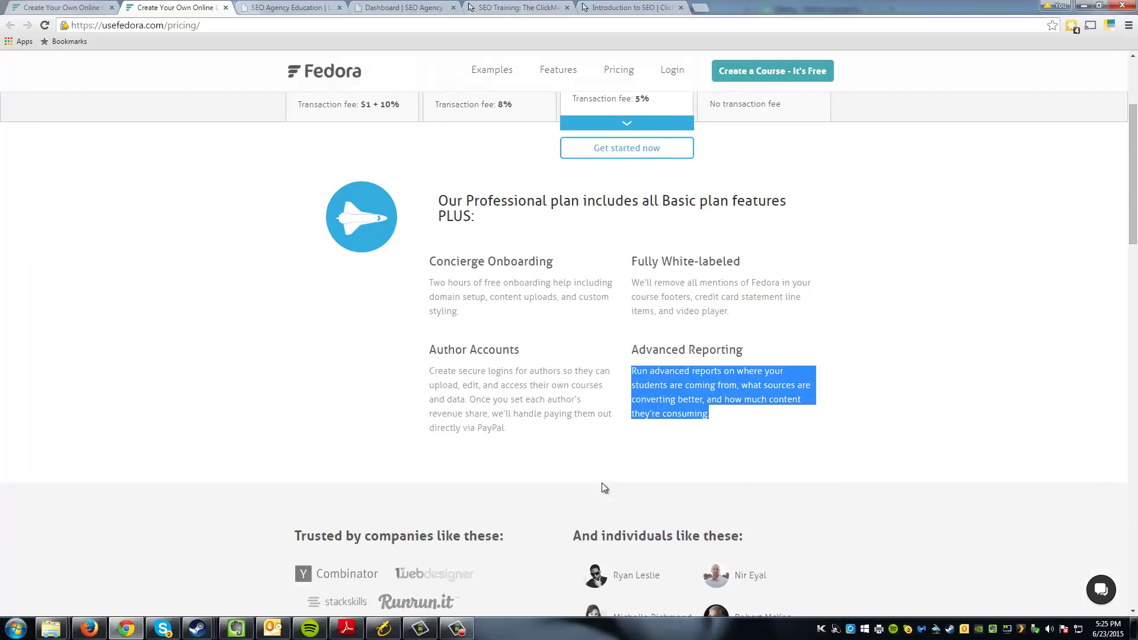
scroll(603, 481, "up", 3)
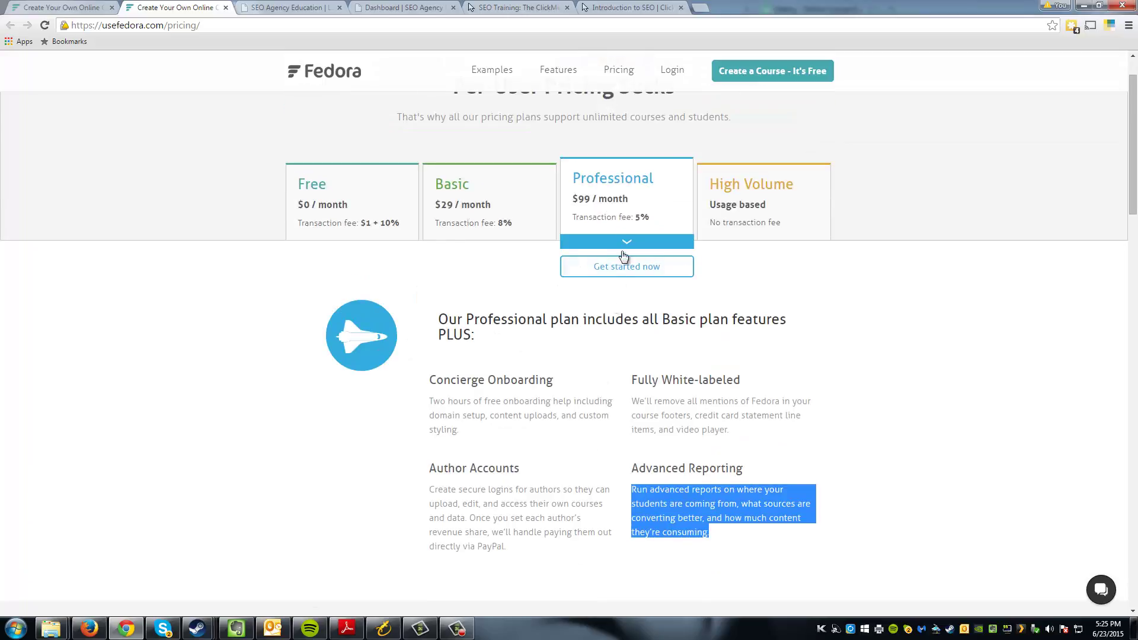
left_click(749, 234)
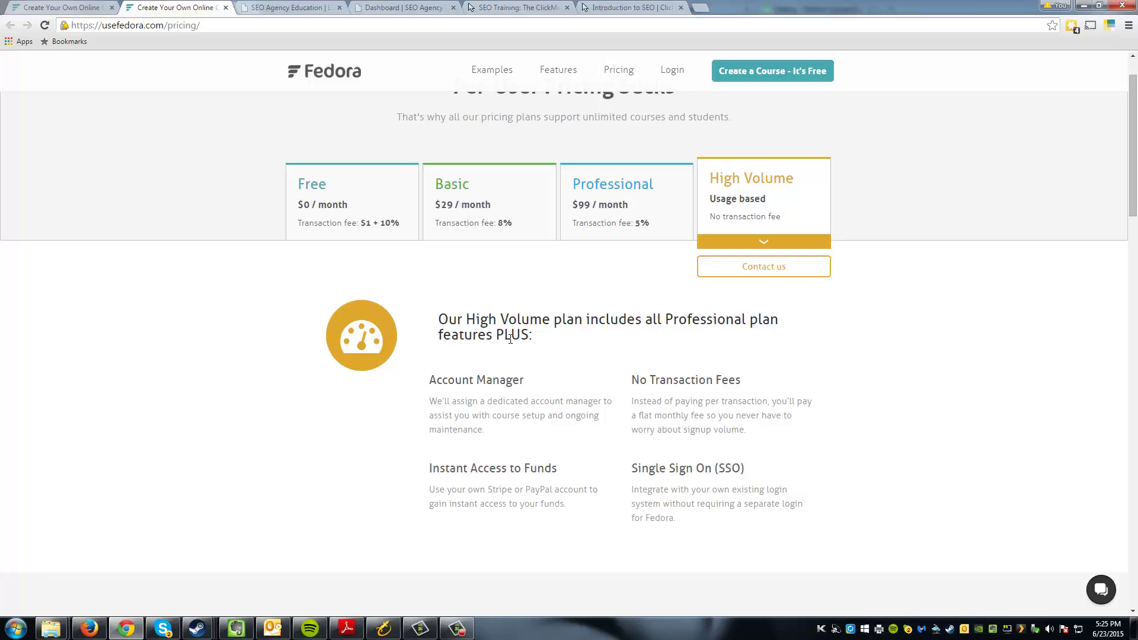
scroll(598, 520, "up", 1)
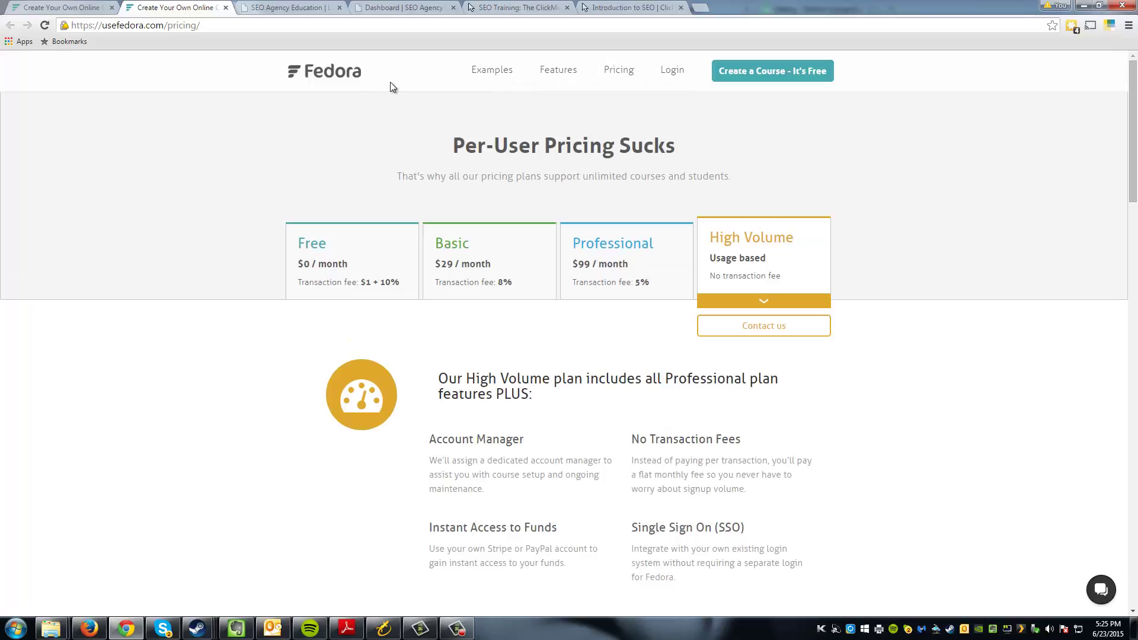
left_click(556, 71)
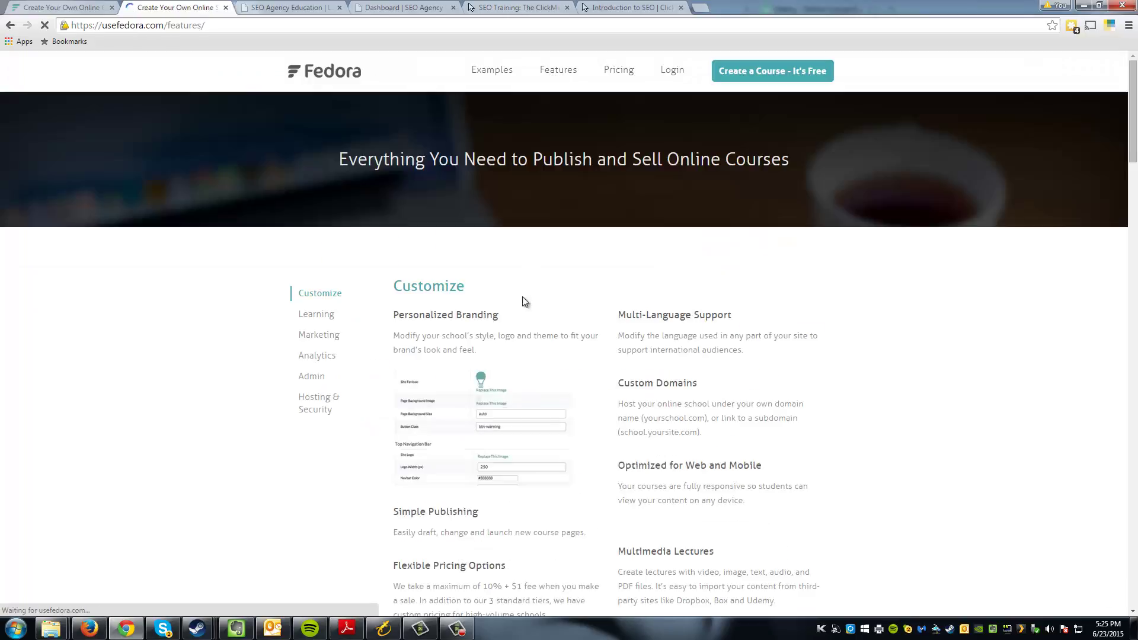
scroll(521, 388, "down", 1)
scroll(520, 391, "down", 1)
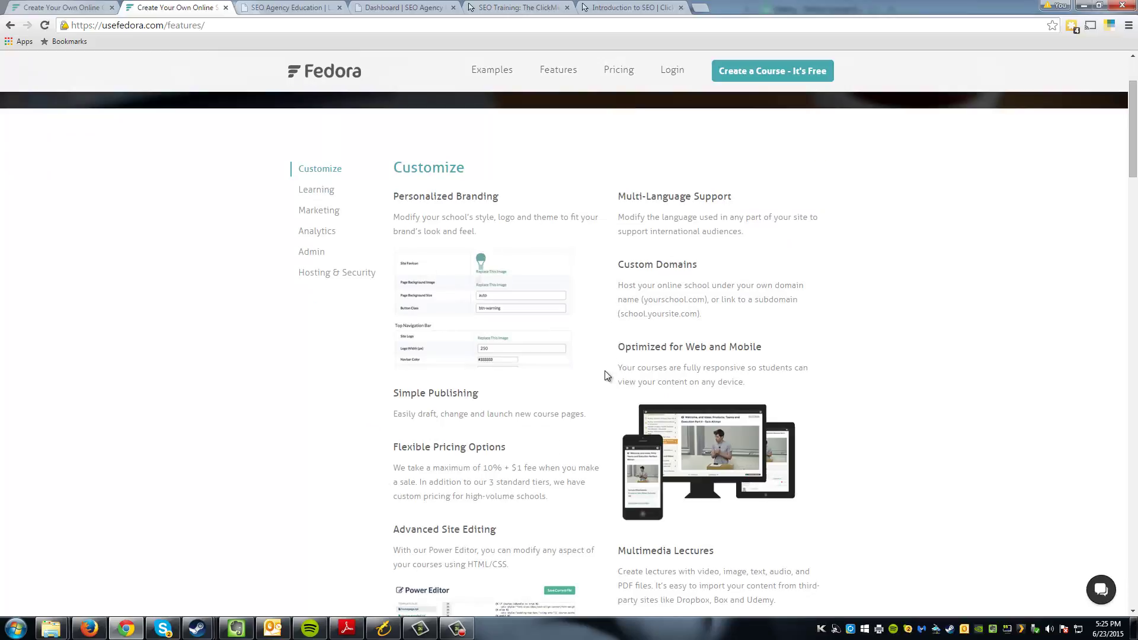
scroll(604, 370, "down", 3)
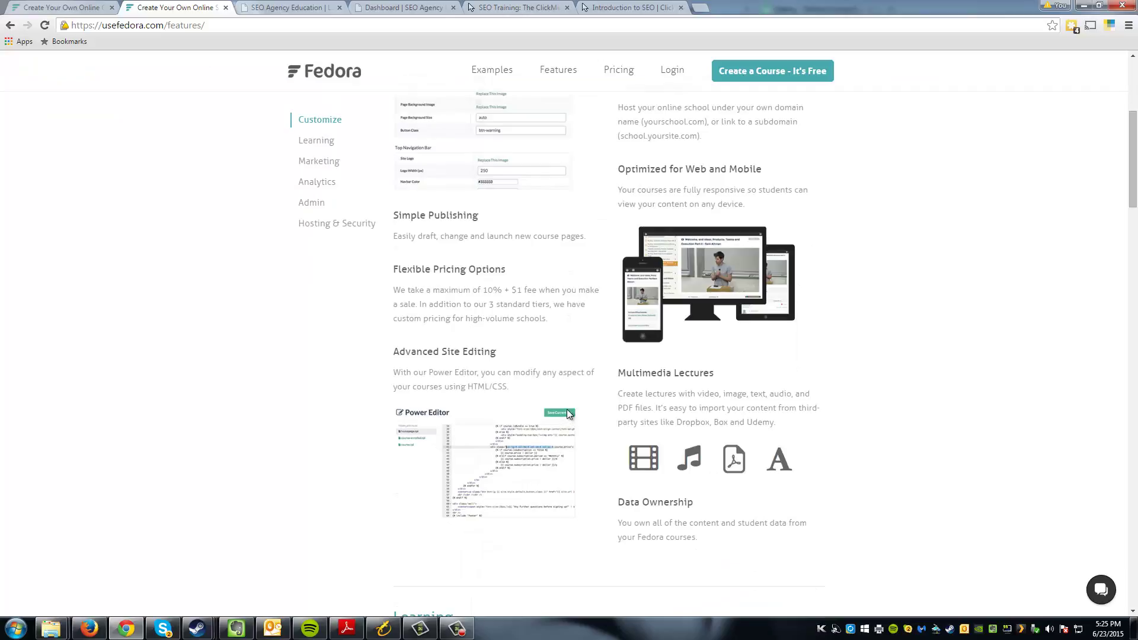
scroll(567, 413, "down", 1)
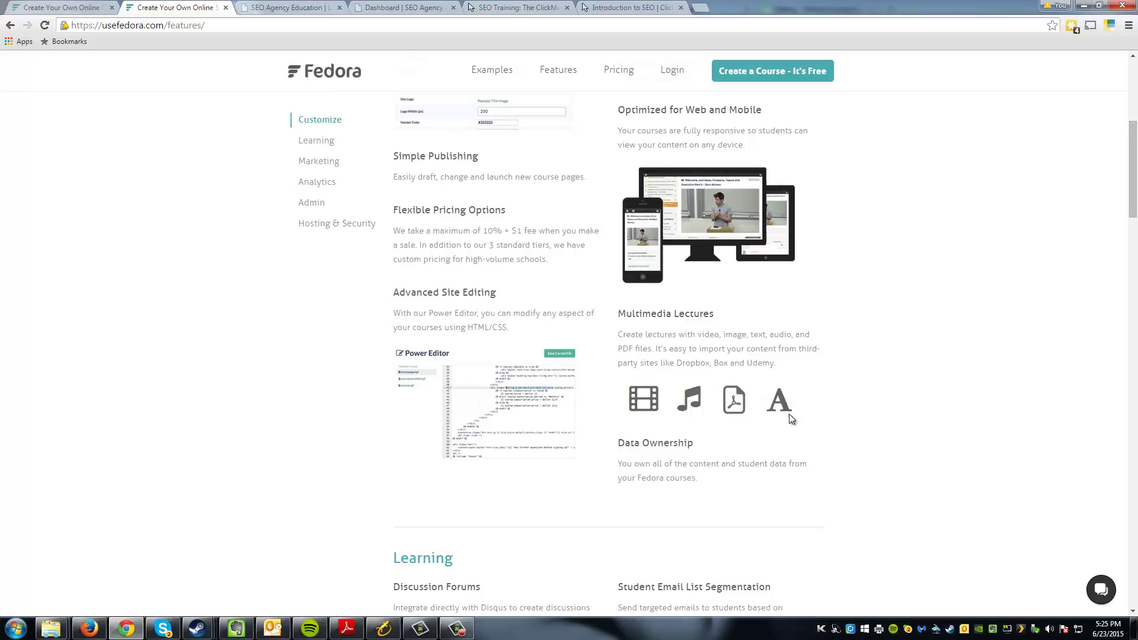
scroll(787, 409, "down", 3)
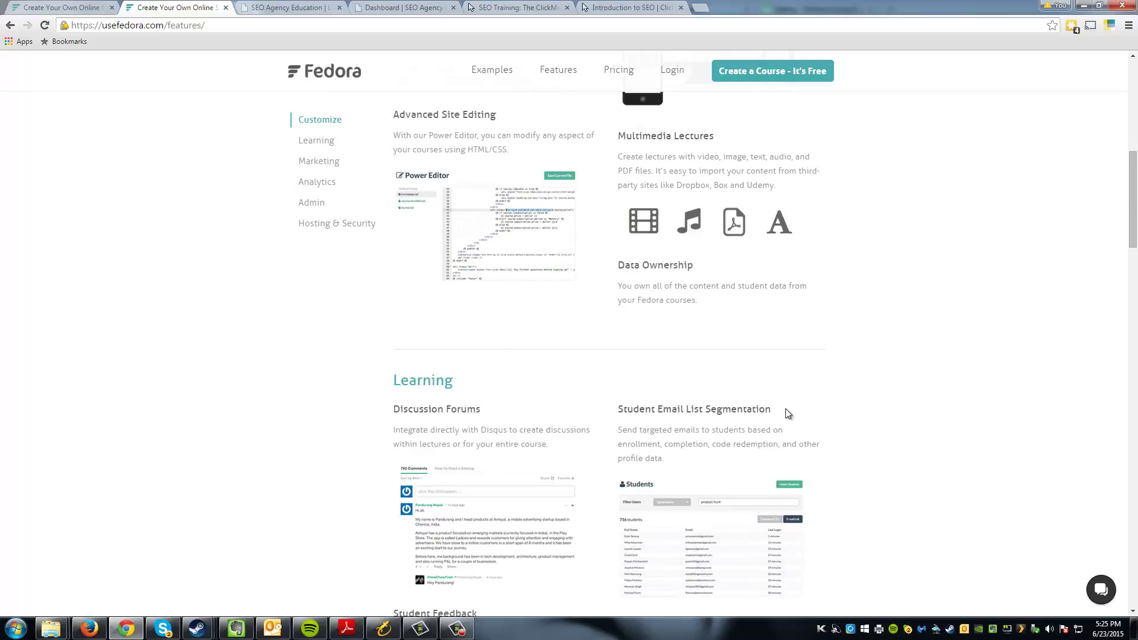
scroll(788, 413, "down", 2)
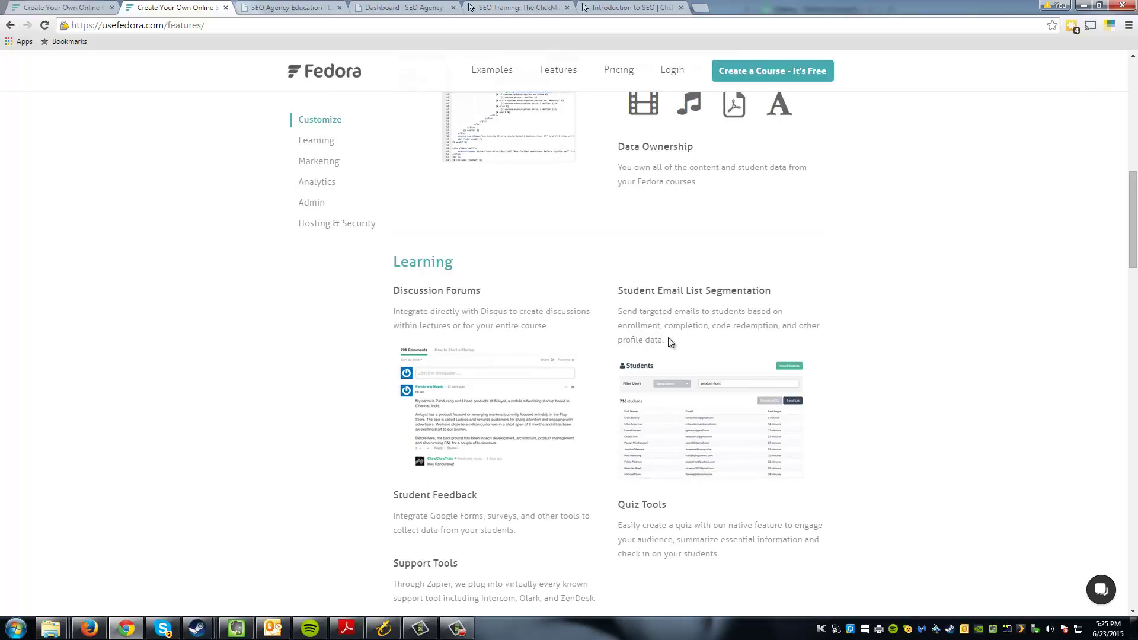
left_click_drag(664, 340, 650, 339)
scroll(396, 424, "down", 1)
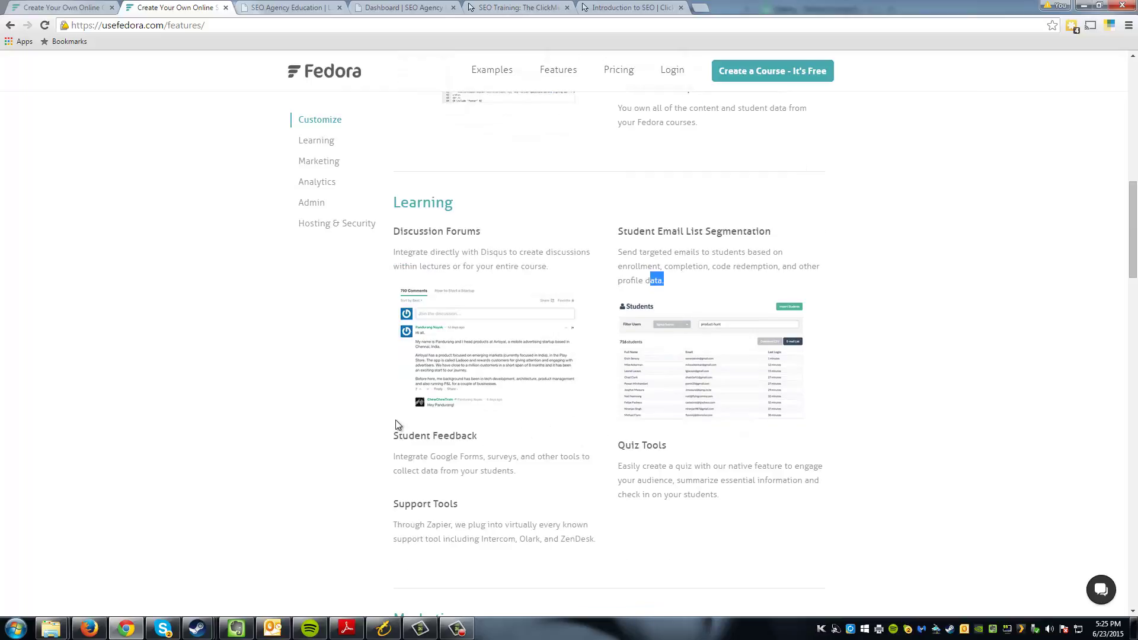
scroll(396, 422, "down", 1)
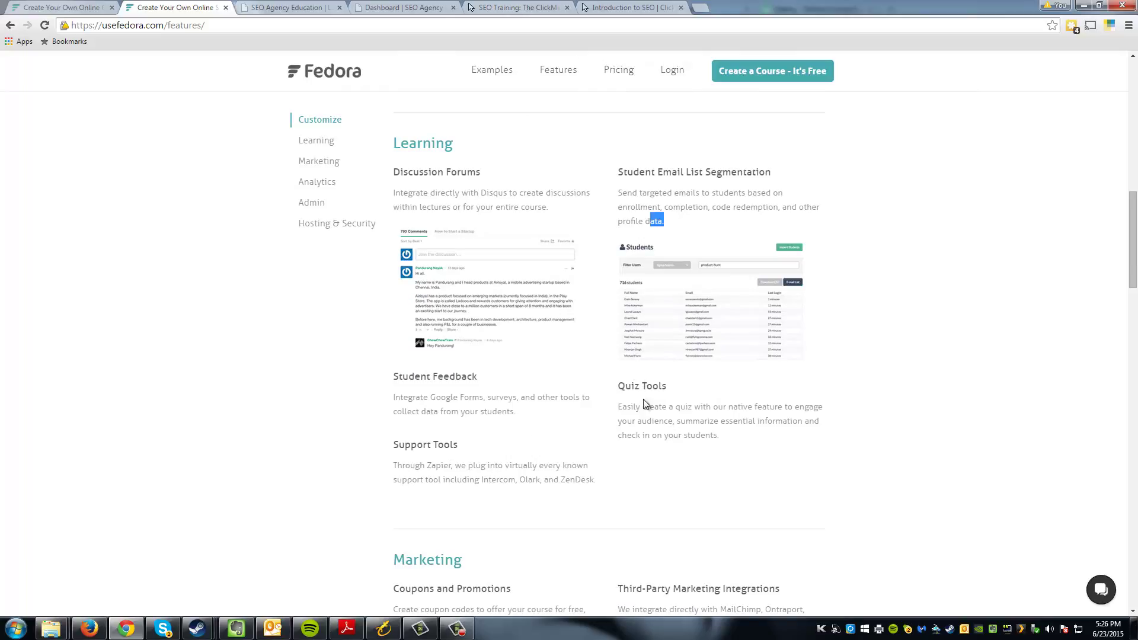
scroll(356, 414, "down", 1)
scroll(356, 417, "down", 2)
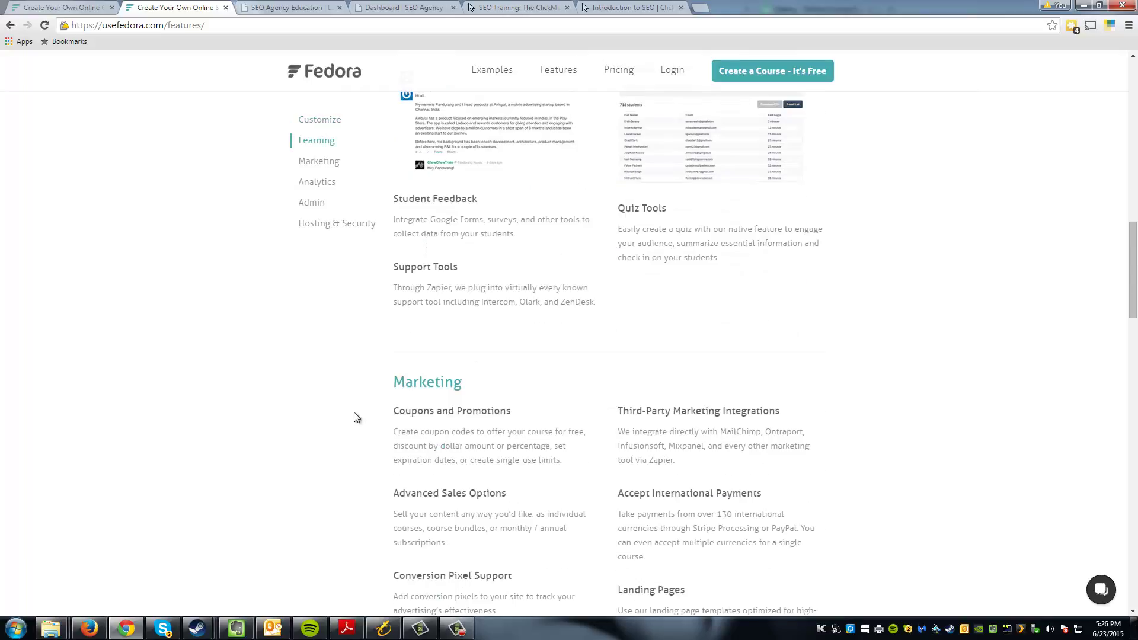
scroll(356, 416, "down", 1)
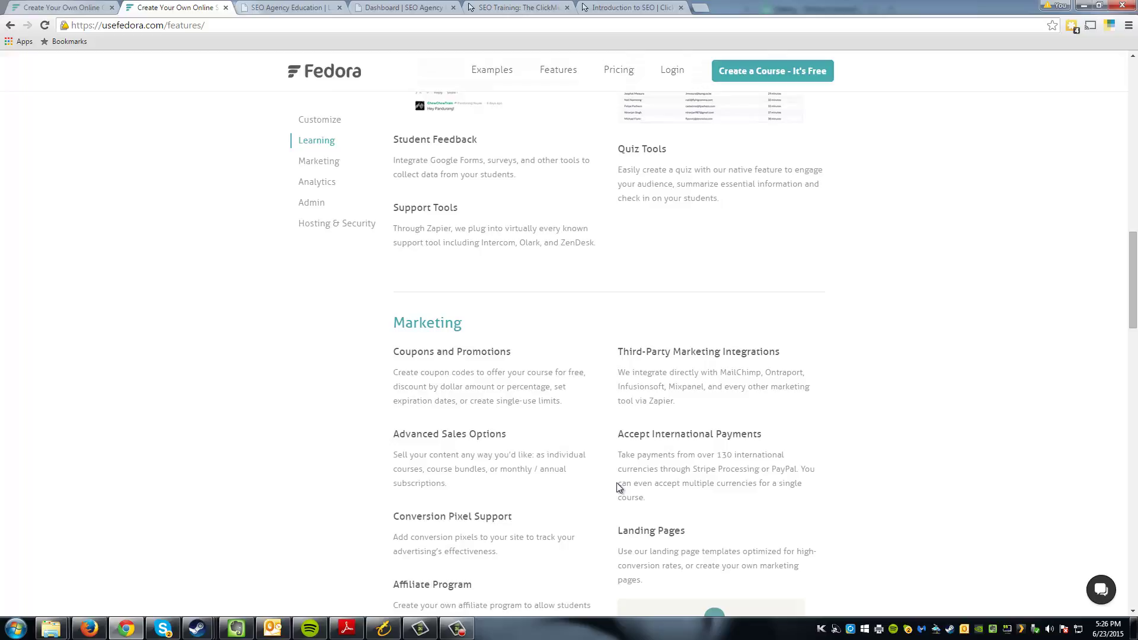
scroll(619, 487, "down", 2)
scroll(619, 487, "down", 1)
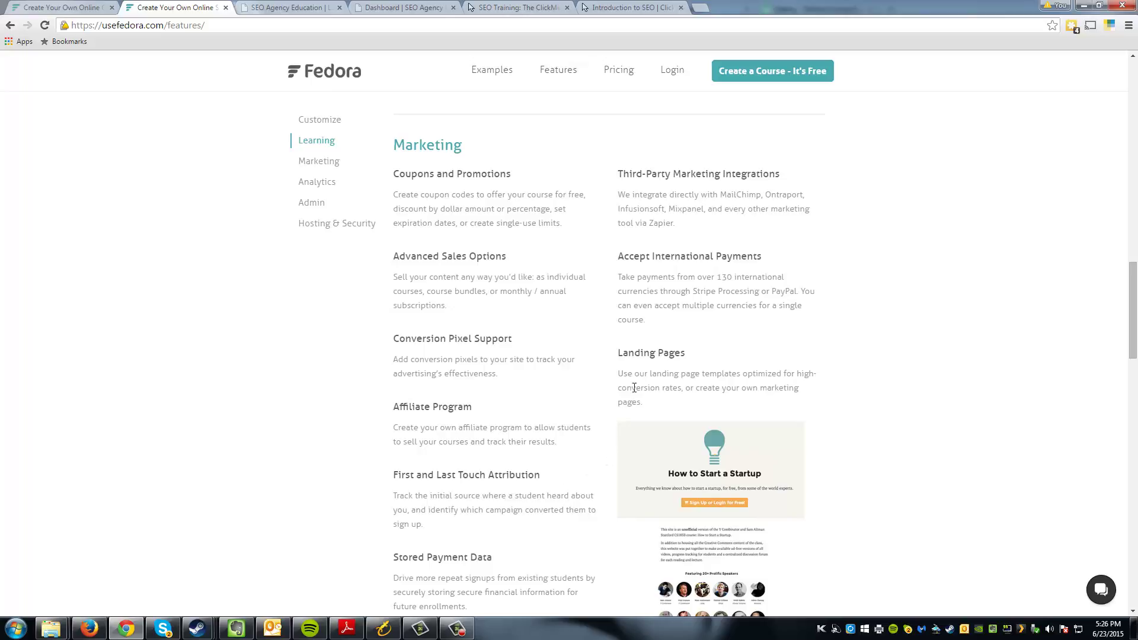
scroll(553, 515, "down", 7)
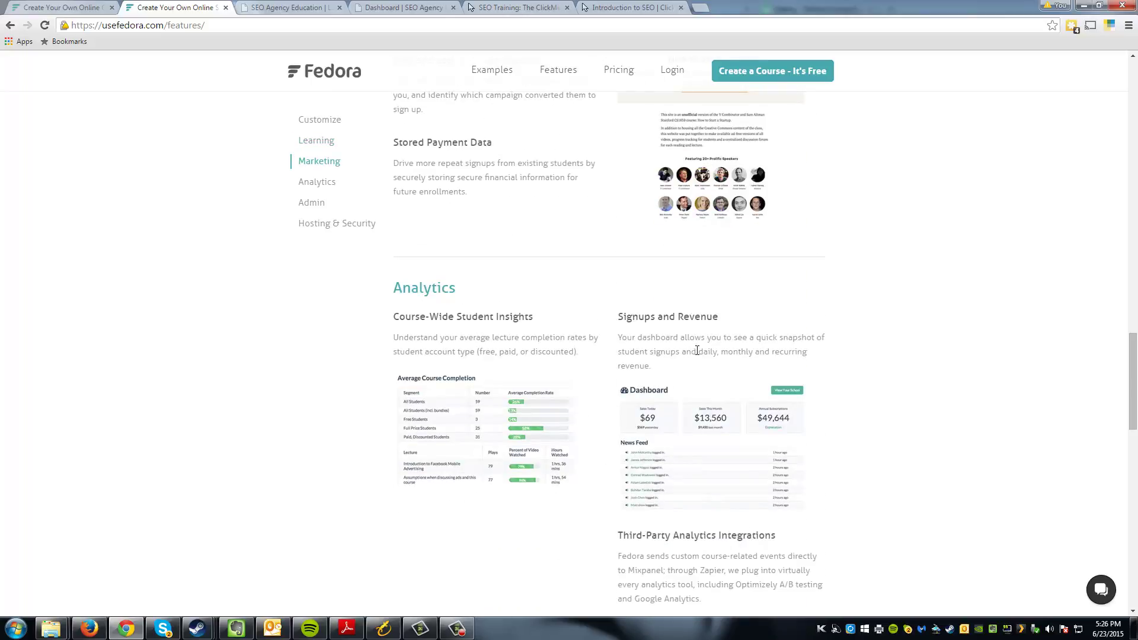
scroll(572, 467, "down", 3)
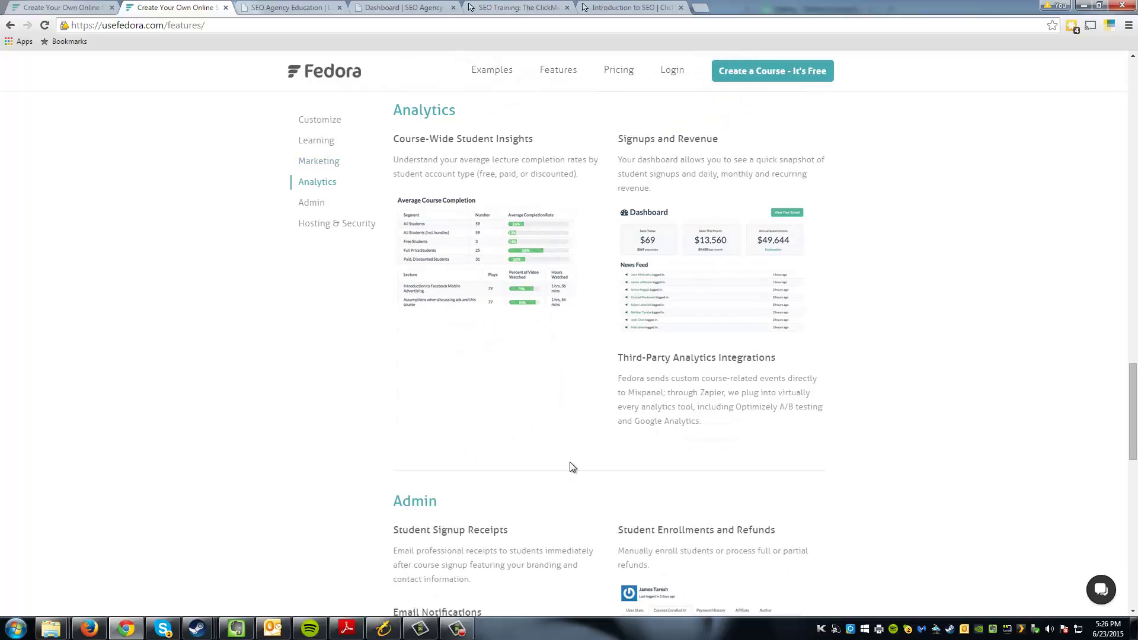
scroll(571, 467, "down", 2)
scroll(571, 467, "down", 2)
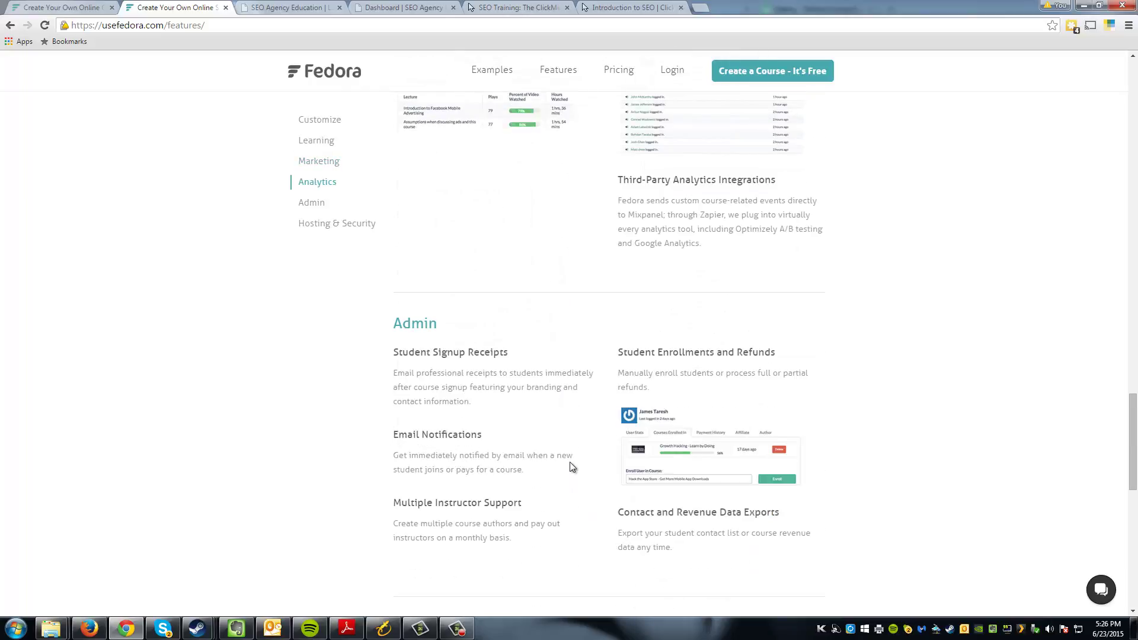
scroll(569, 476, "down", 5)
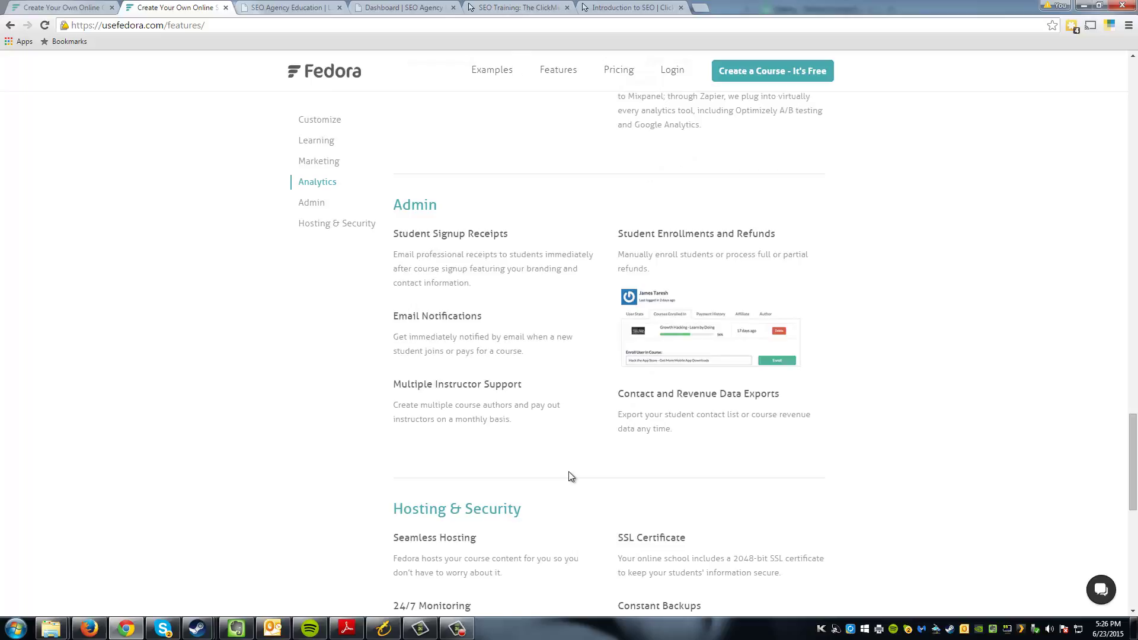
scroll(570, 471, "down", 1)
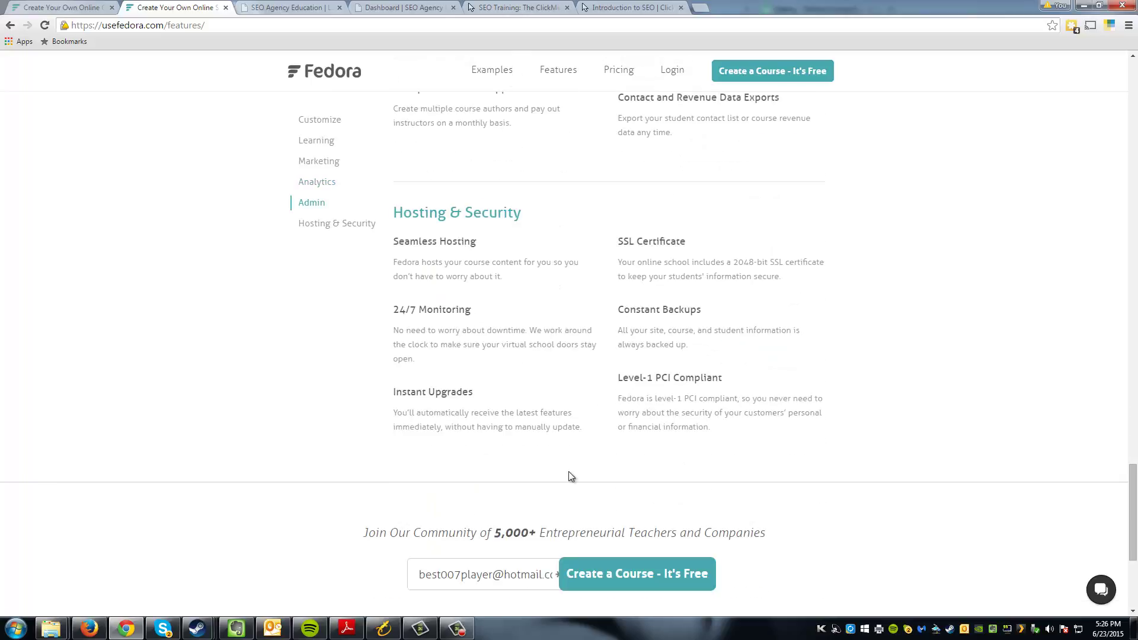
scroll(570, 468, "up", 20)
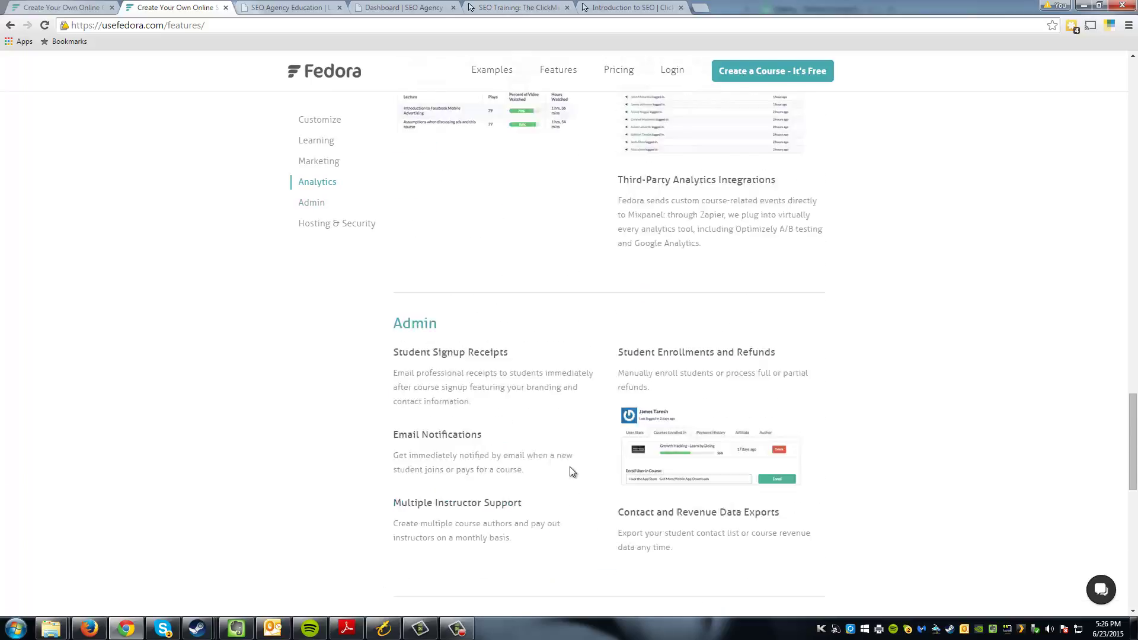
scroll(574, 464, "up", 18)
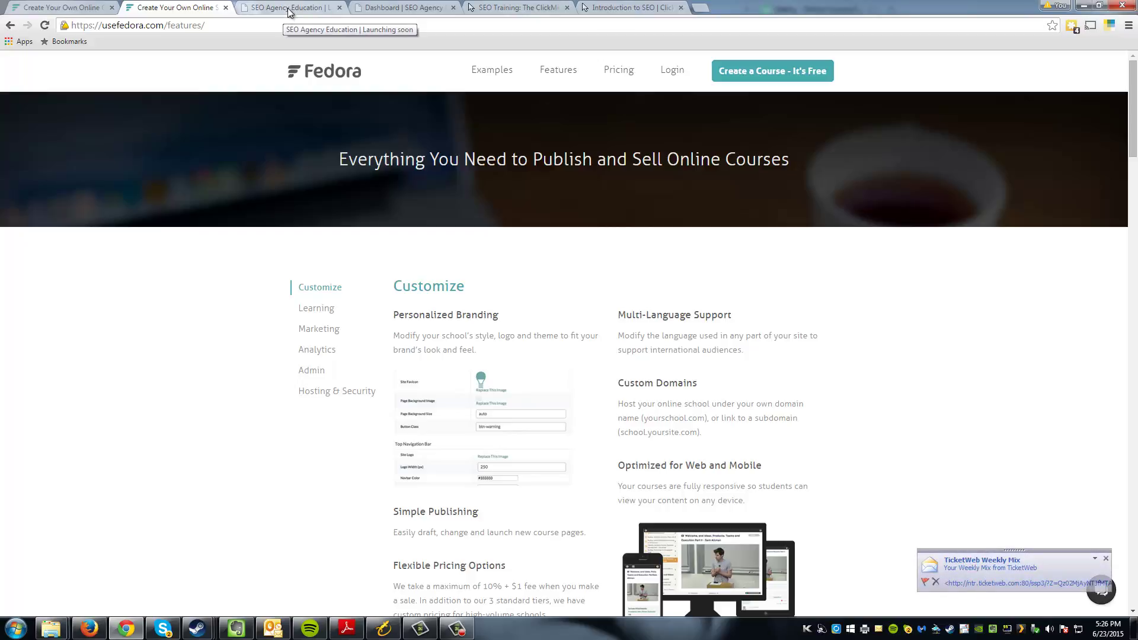
Step: Tour the school admin's Courses, Students and Authors lists, ending on Site theme settings
left_click(290, 11)
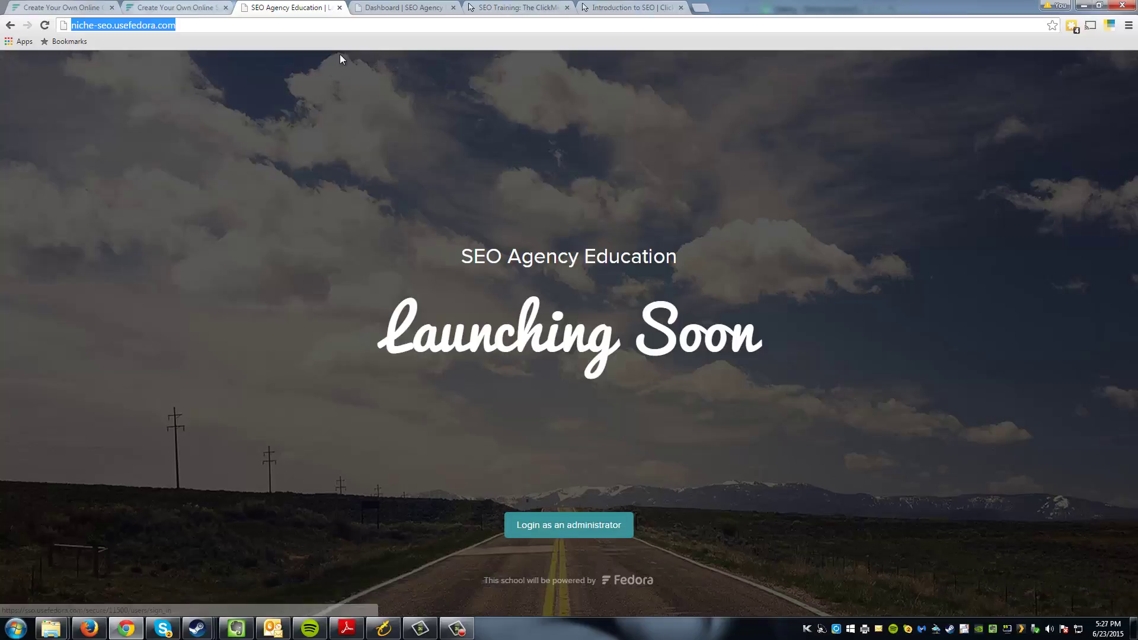
left_click(393, 9)
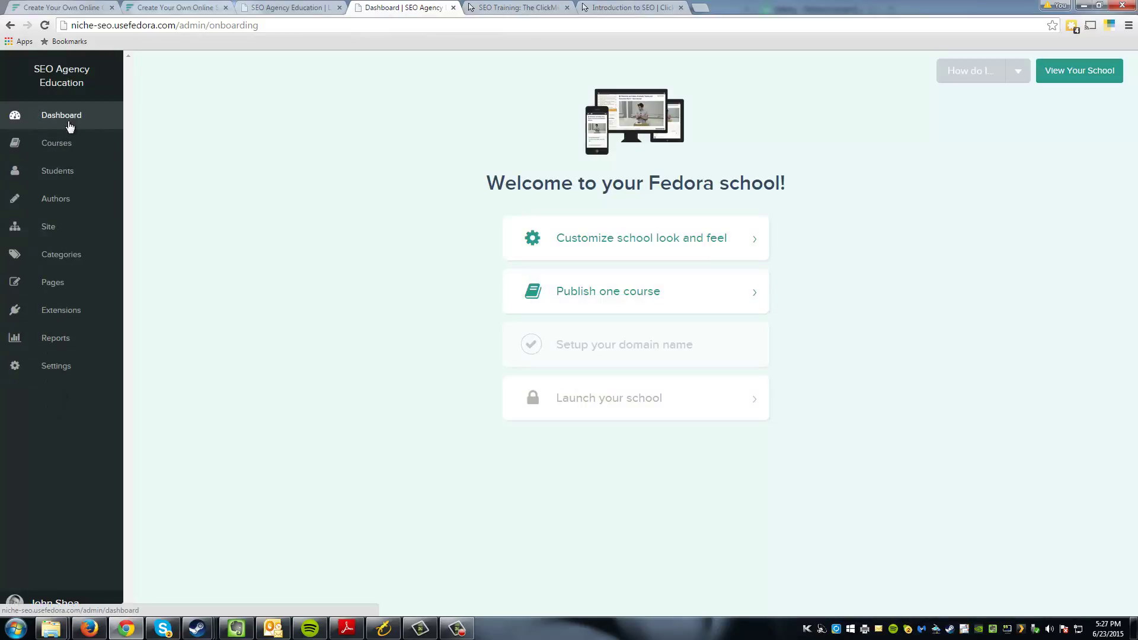
left_click(73, 148)
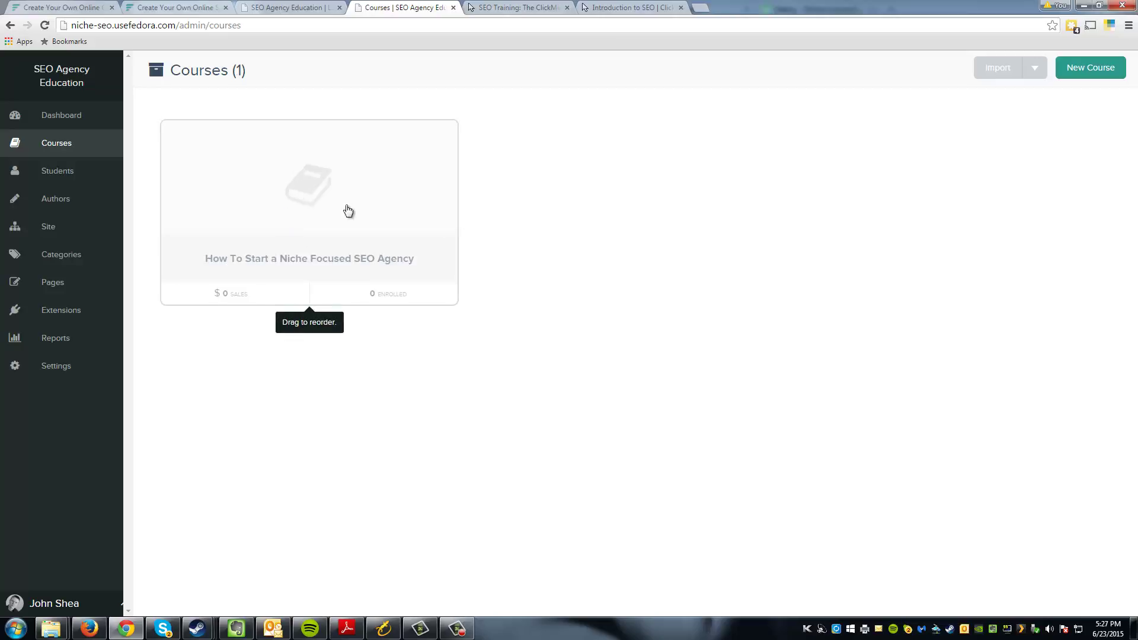
left_click(57, 171)
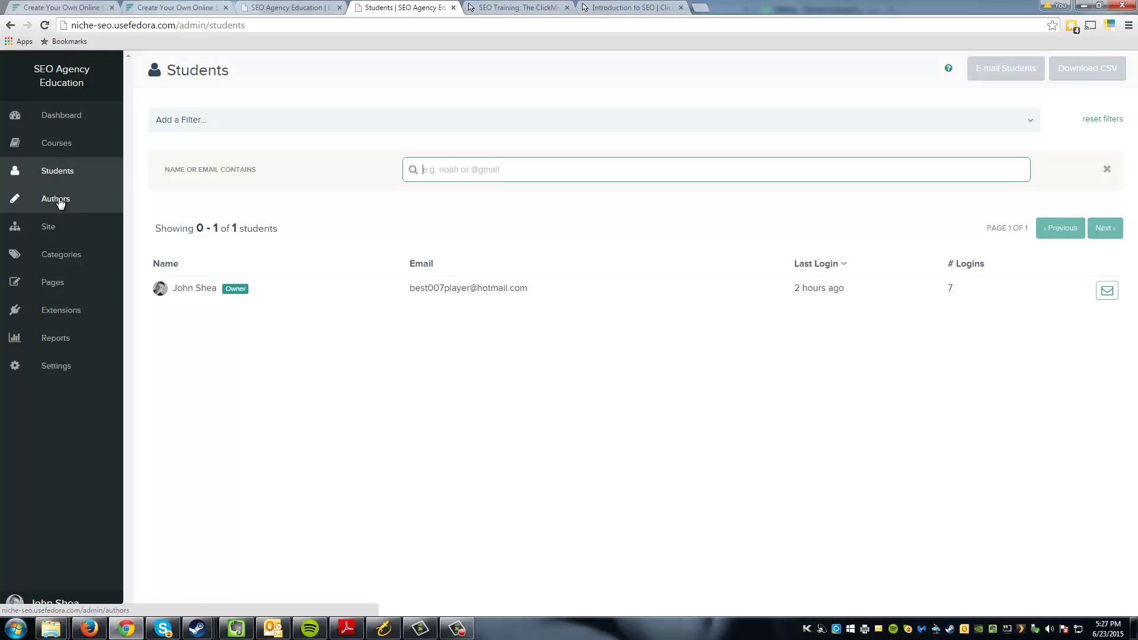
left_click(59, 200)
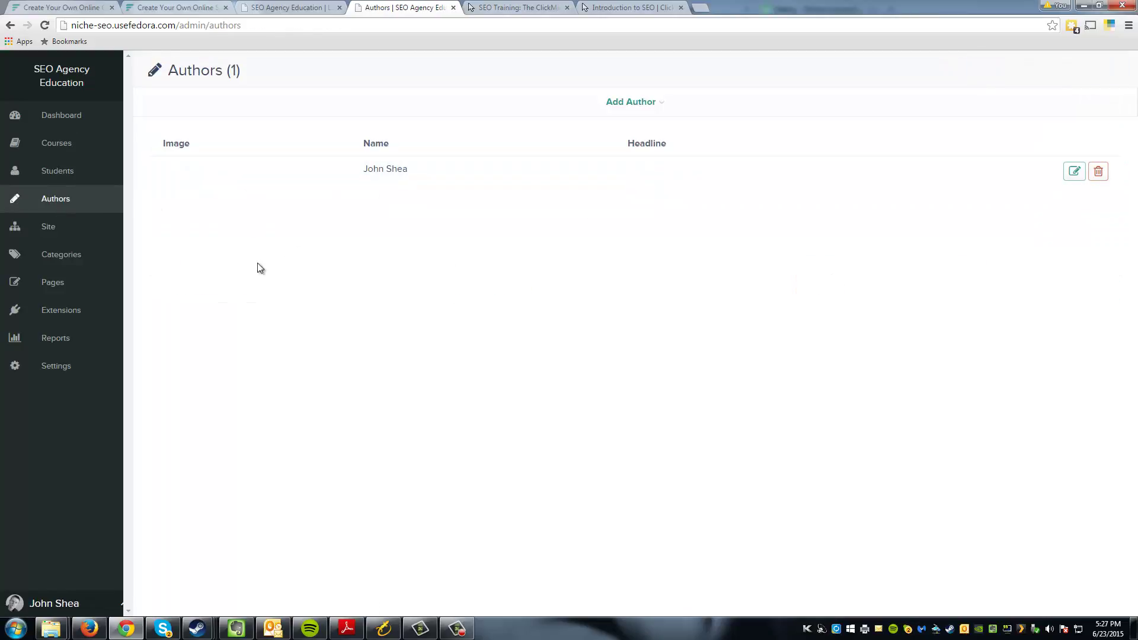
left_click(49, 230)
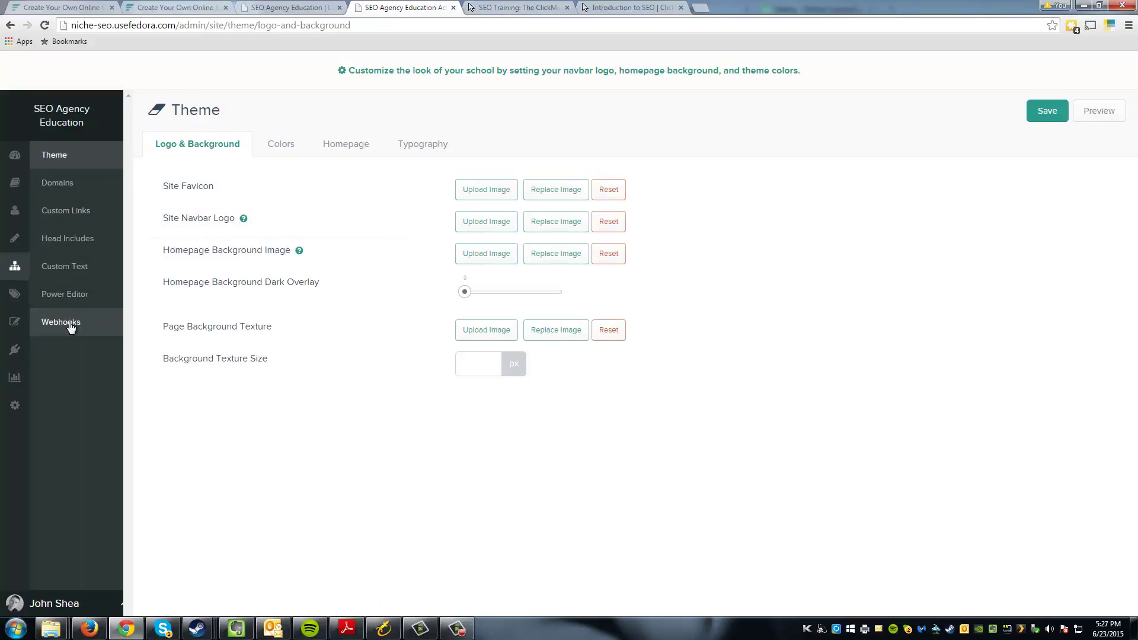
Step: Review the theme's homepage, body font and colour settings
mouse_move(241, 216)
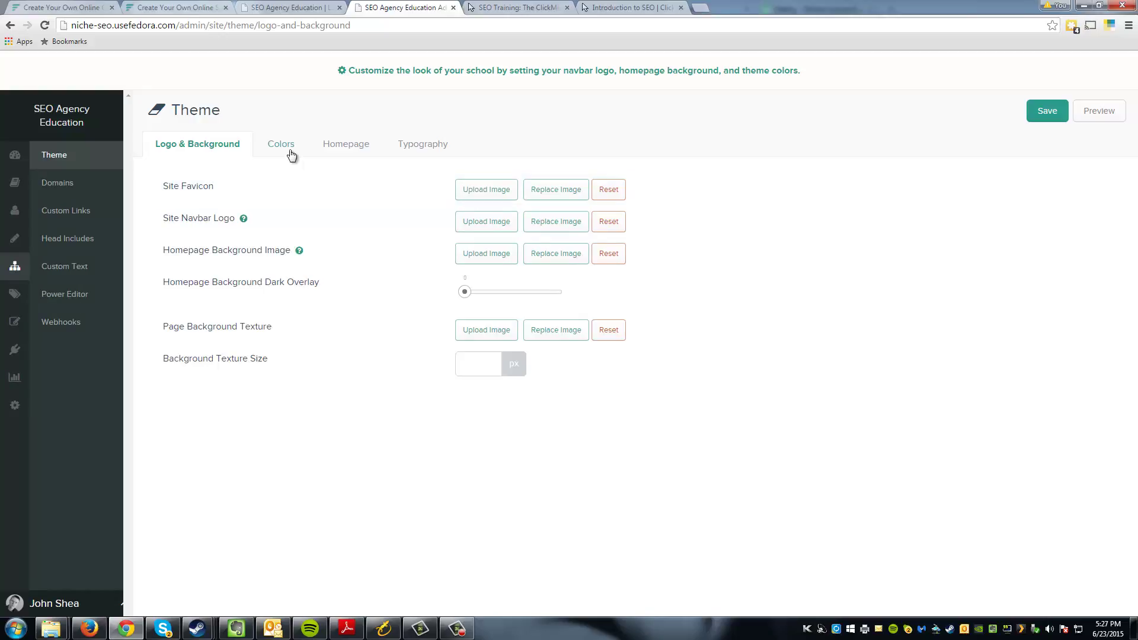
left_click(361, 155)
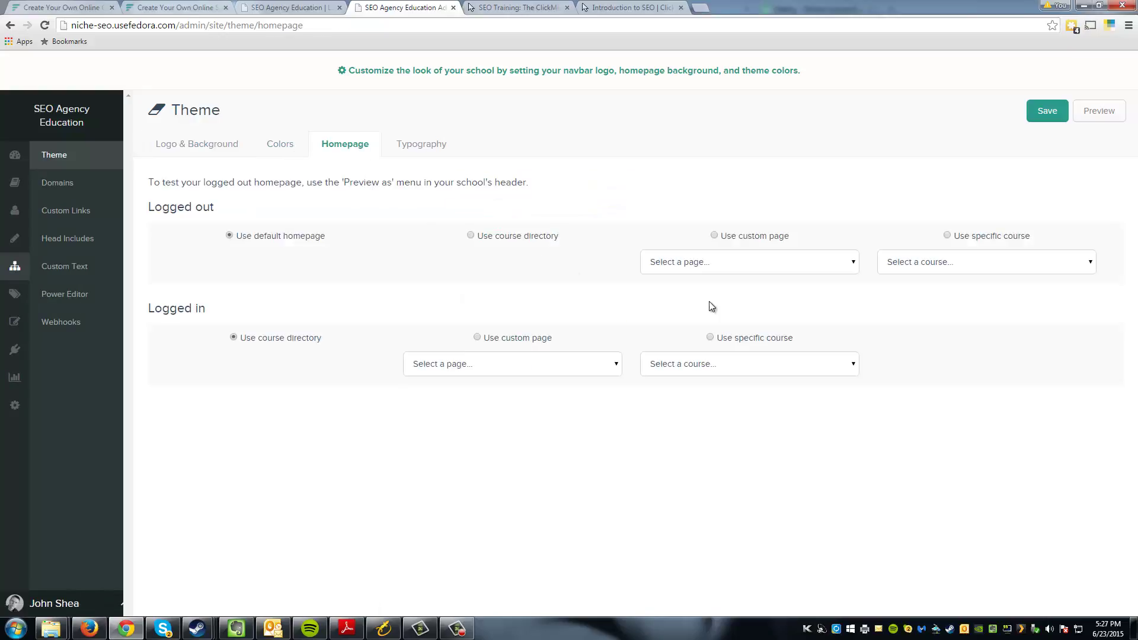
left_click(430, 156)
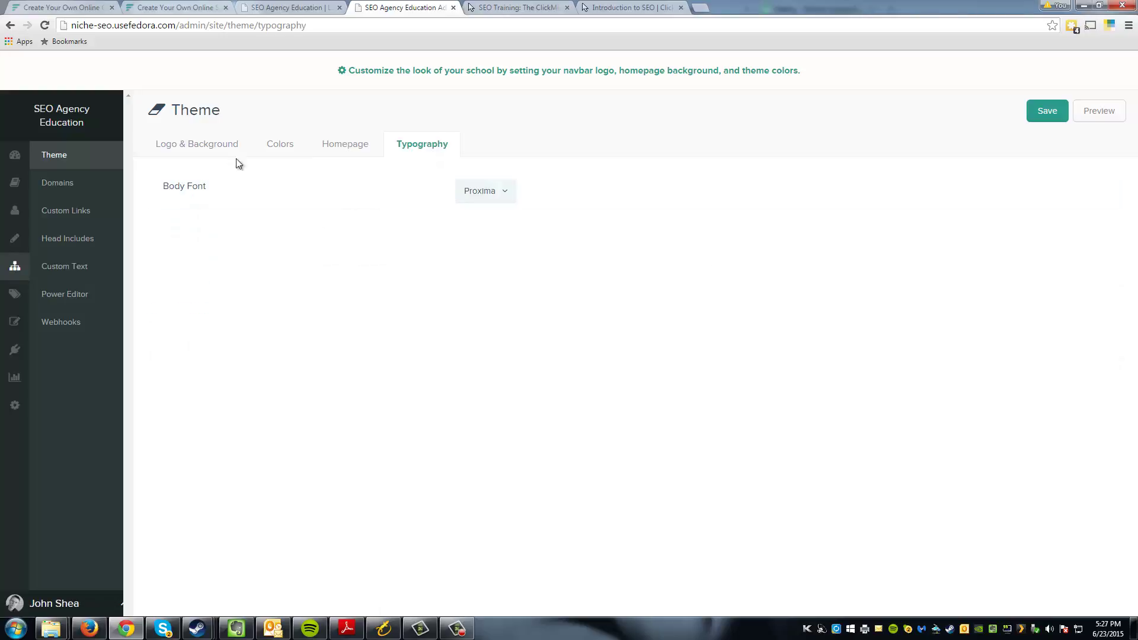
left_click(279, 150)
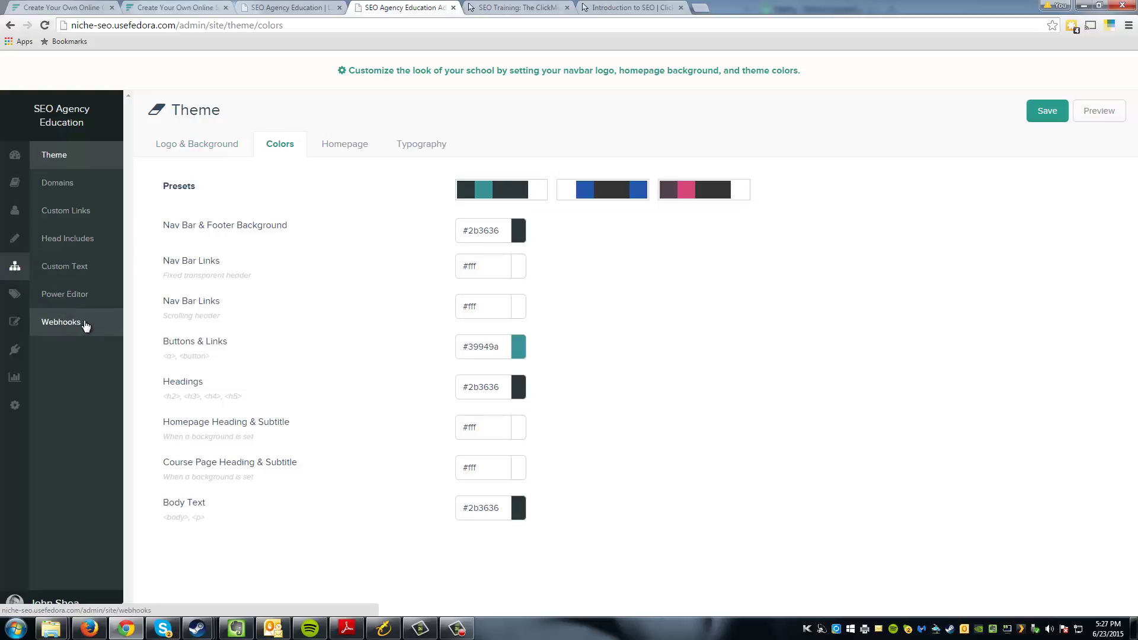
Step: Look through Domain, header and footer links, Head Includes, then Custom Text settings
left_click(65, 186)
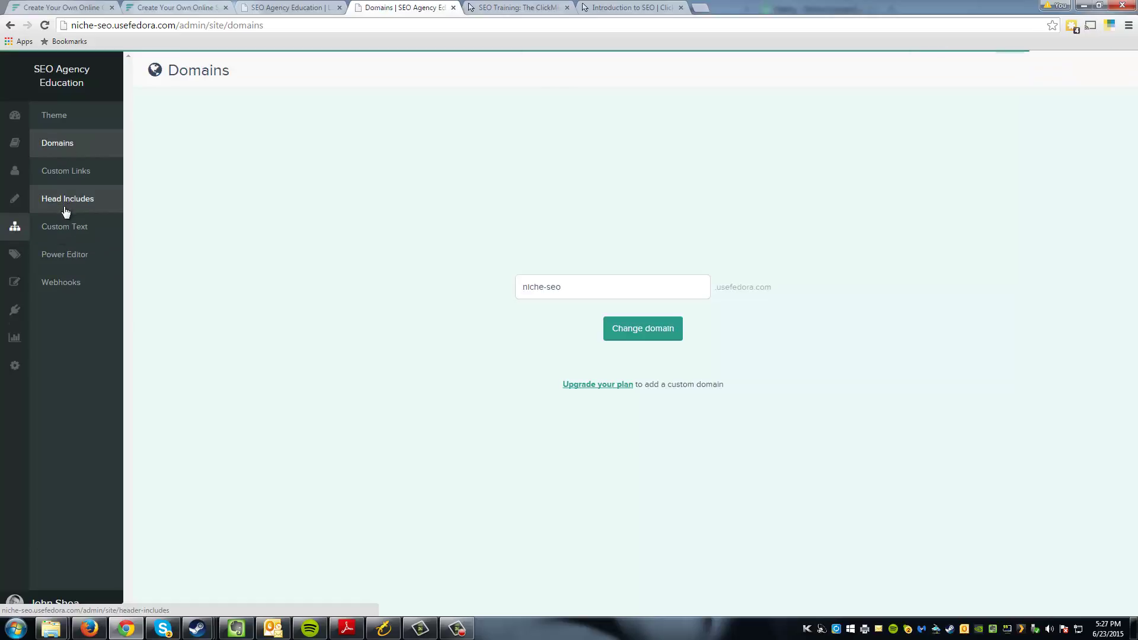
left_click(70, 178)
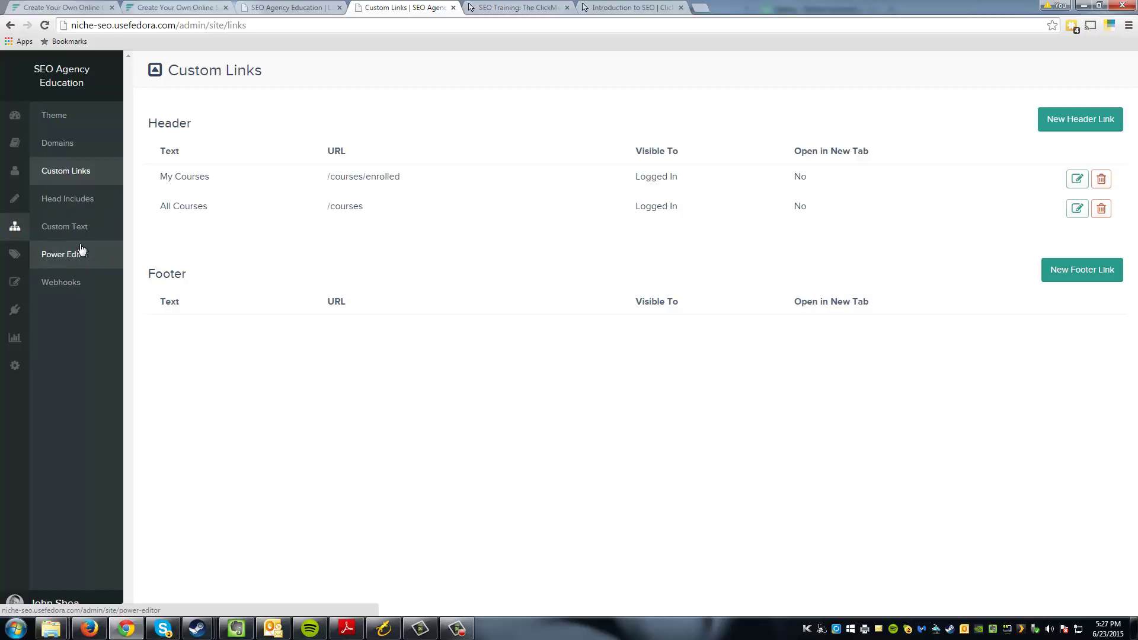
left_click(81, 199)
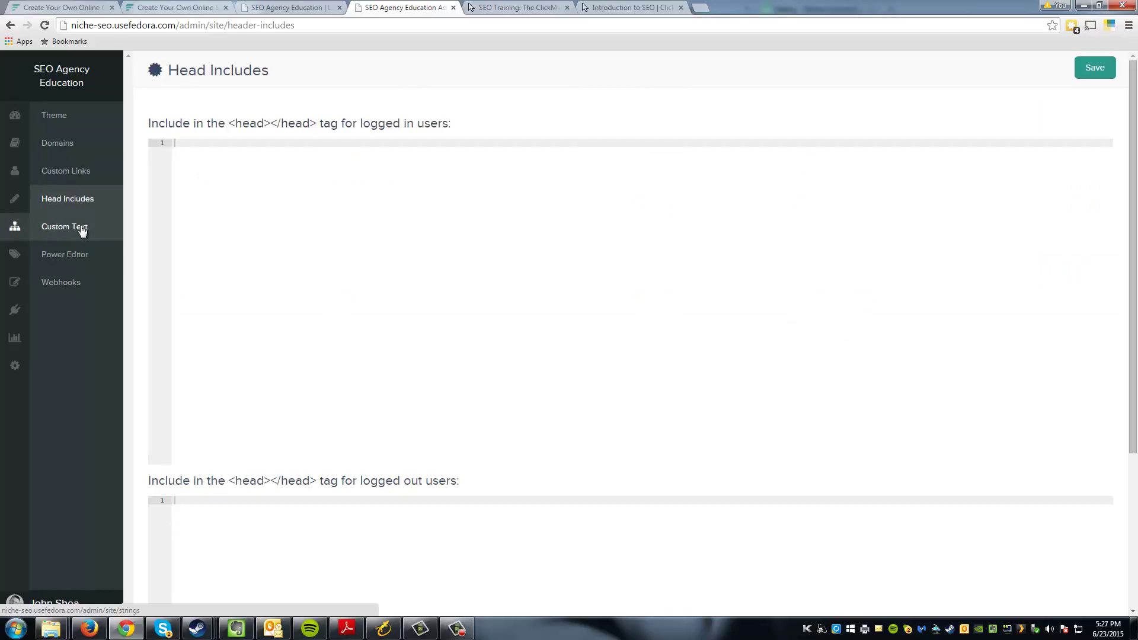
left_click(82, 231)
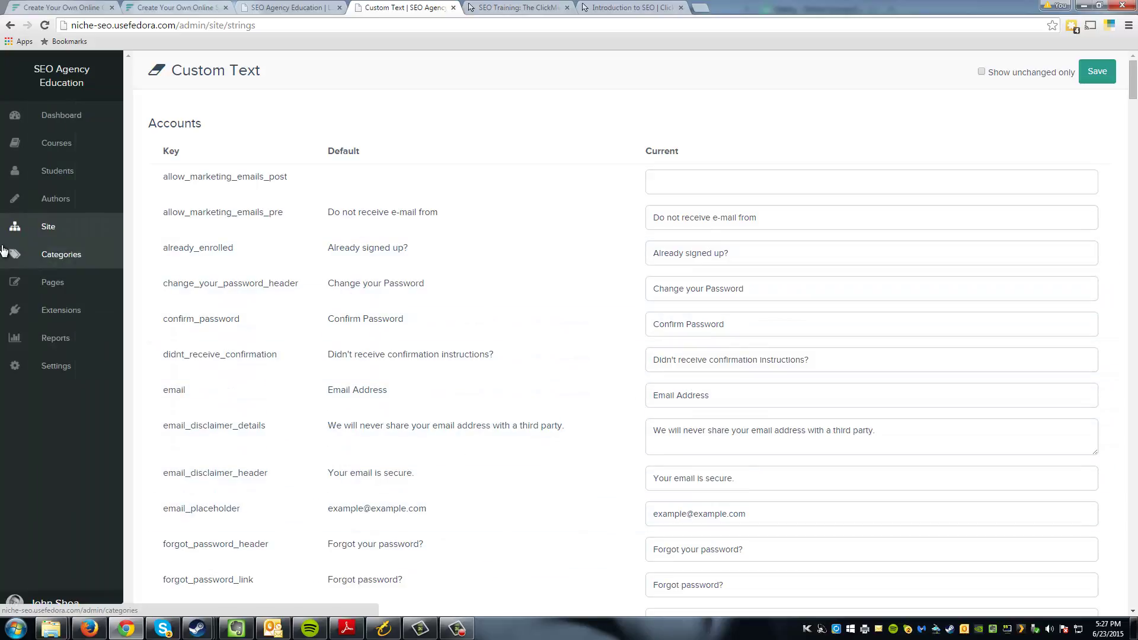
Step: Open the How To Start a Niche Focused SEO Agency course and select its friendly URL
left_click(12, 338)
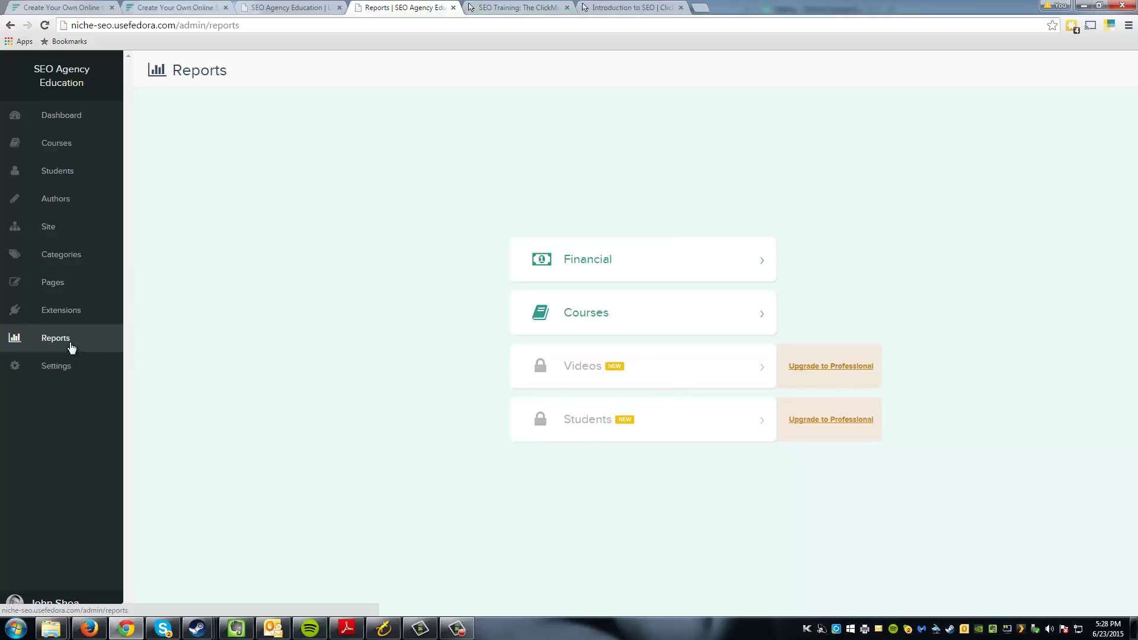
left_click(69, 155)
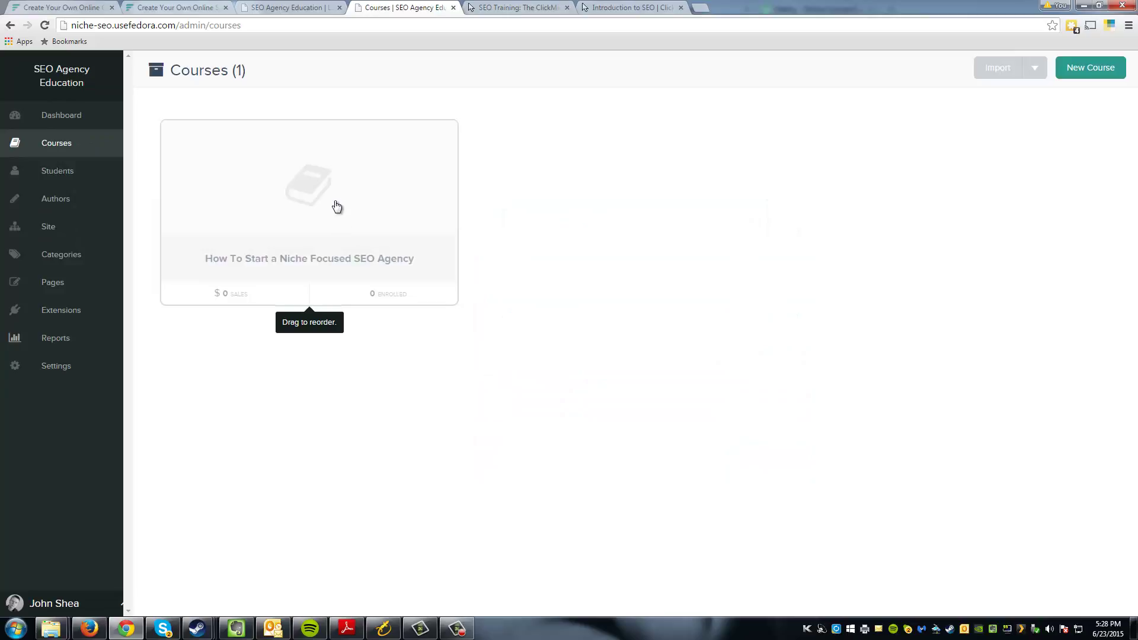
left_click_drag(337, 206, 336, 281)
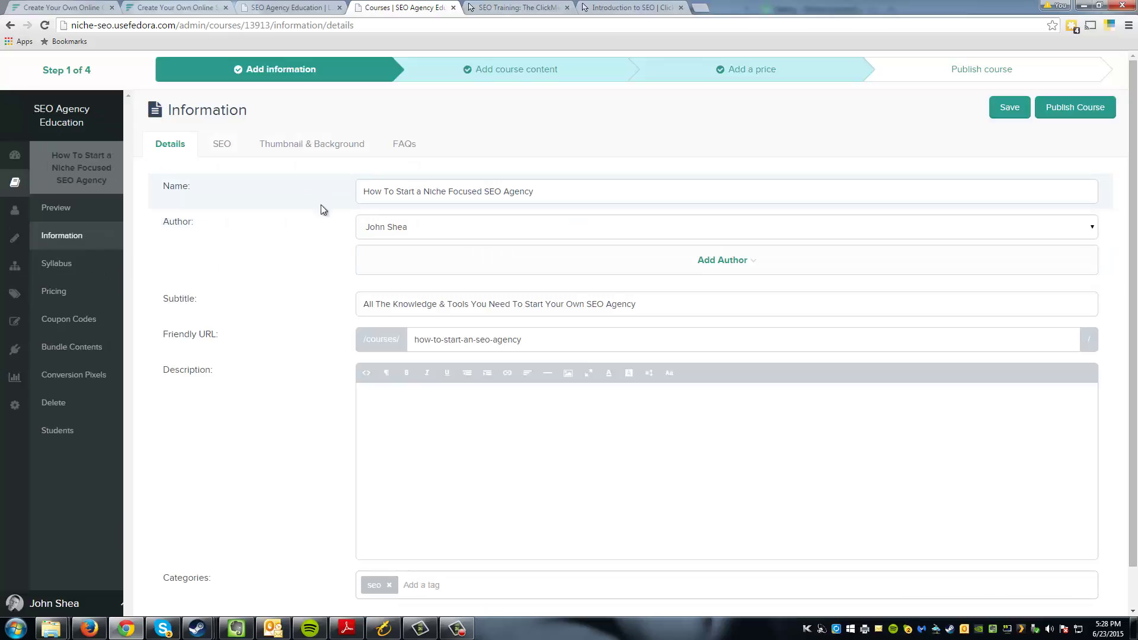
scroll(310, 364, "down", 1)
scroll(356, 409, "up", 1)
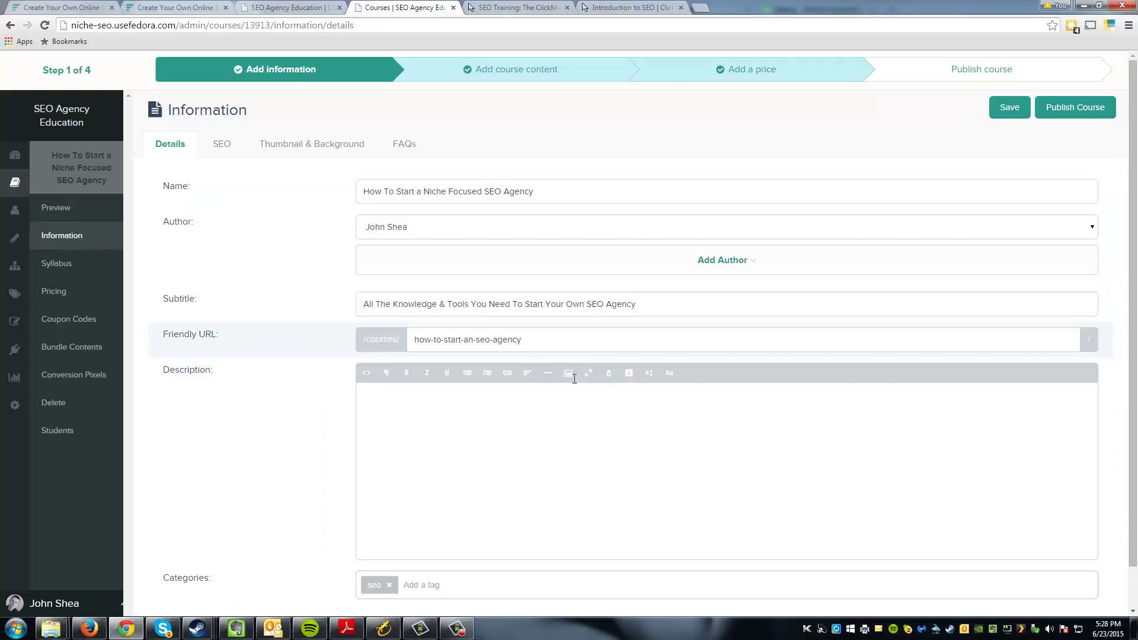
left_click(525, 339)
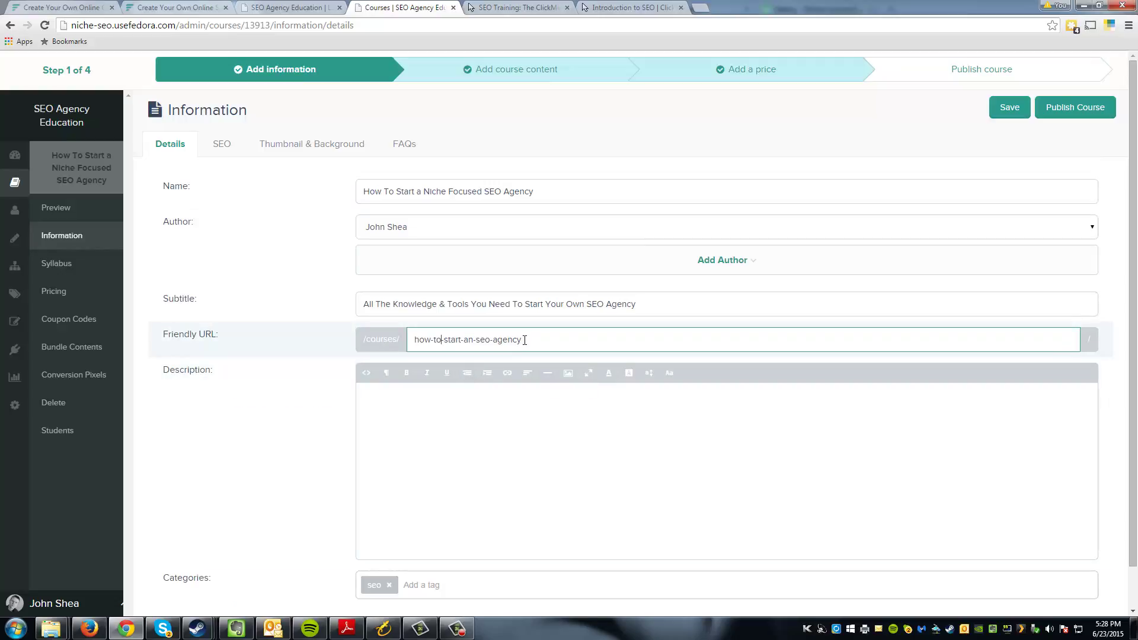
left_click_drag(524, 339, 388, 358)
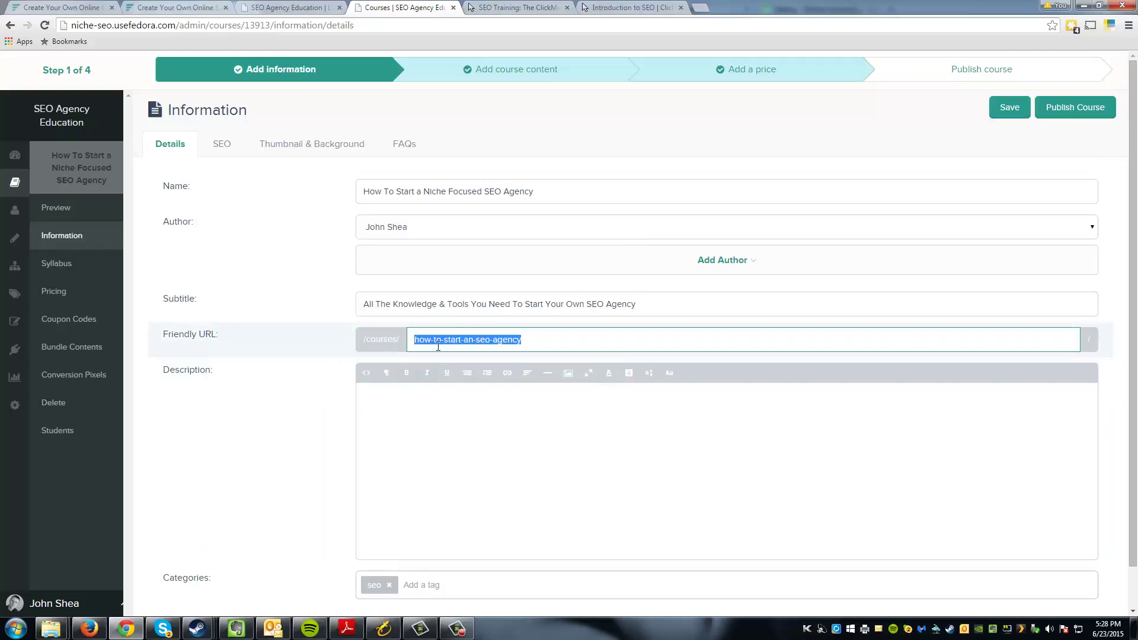
Step: View the course's SEO, Thumbnail & Background, and FAQs settings
left_click(222, 145)
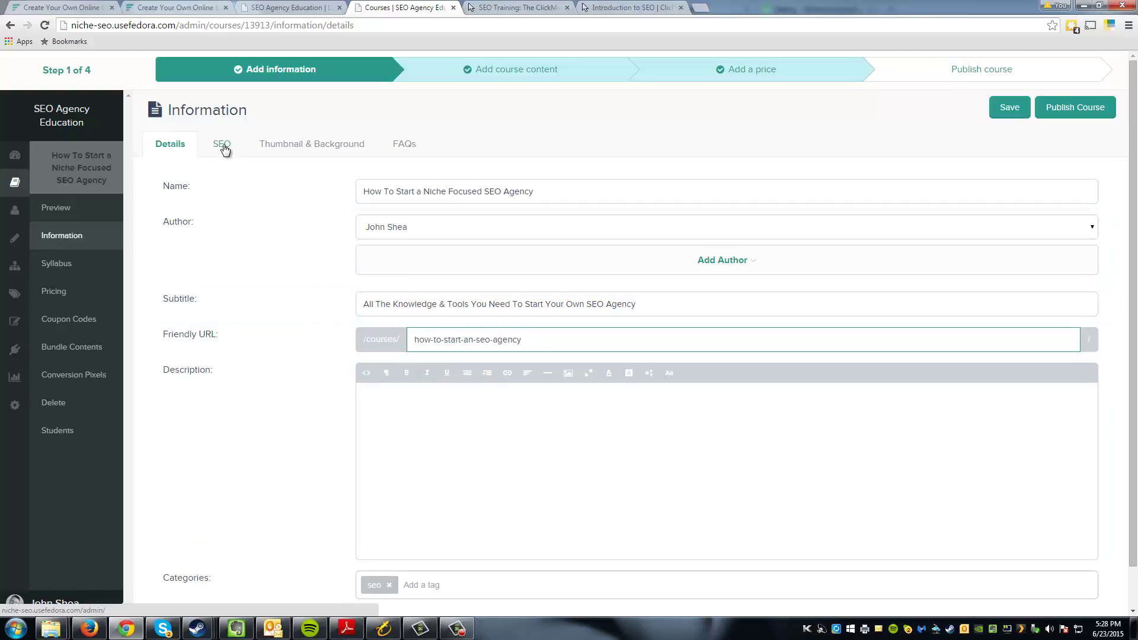
left_click(302, 148)
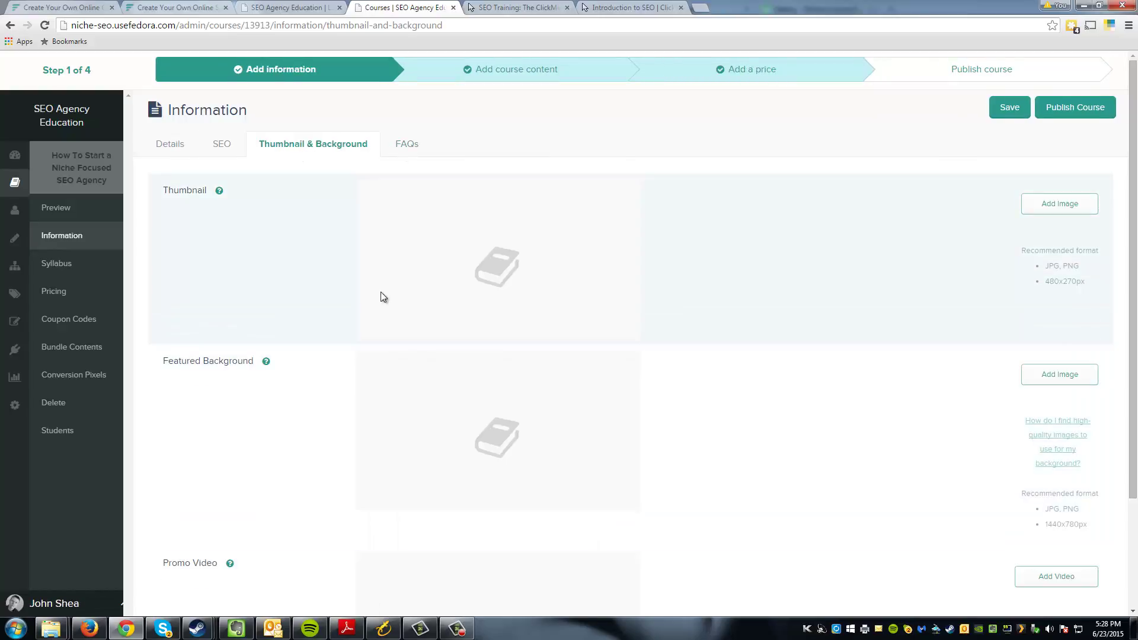
scroll(344, 468, "down", 3)
scroll(406, 520, "up", 3)
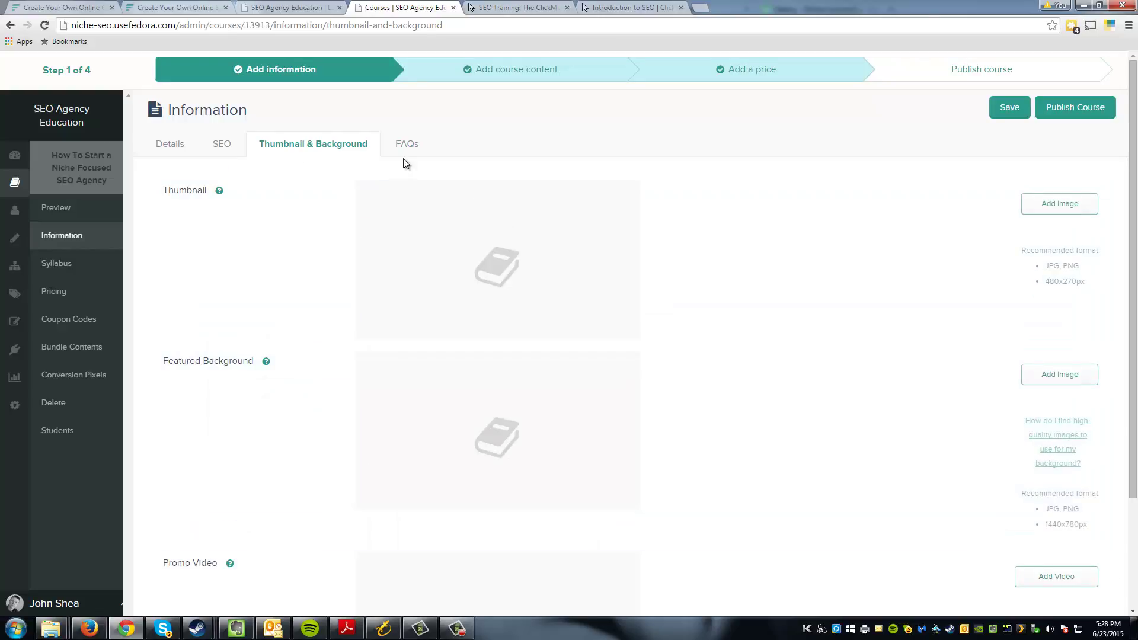
left_click(406, 145)
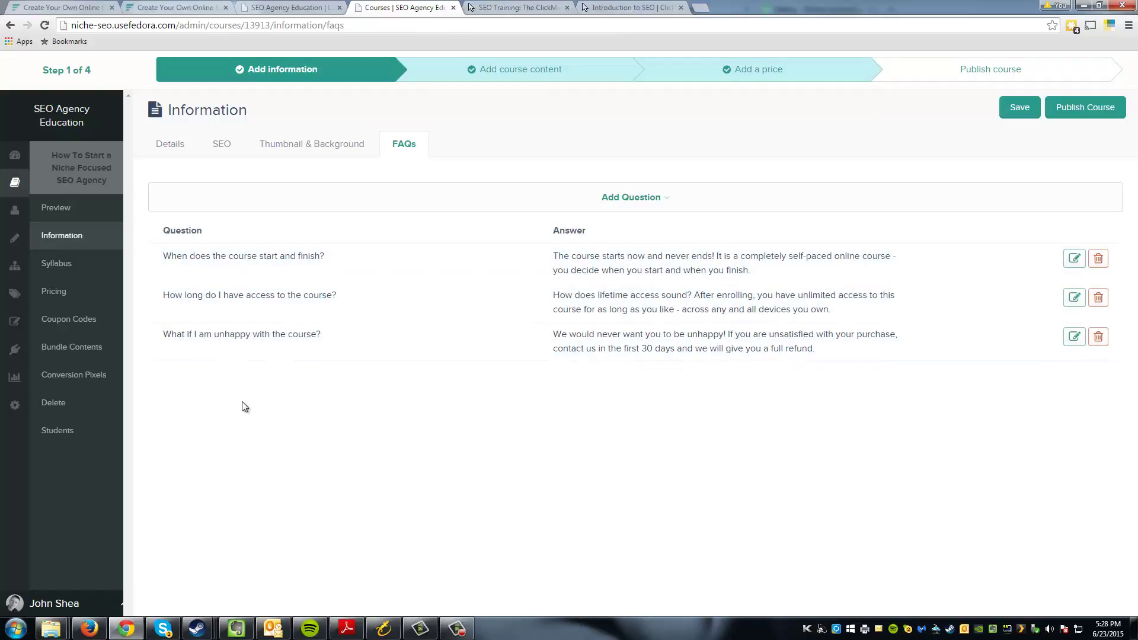
Step: Open the course syllabus and scroll through its lecture sections
left_click(81, 271)
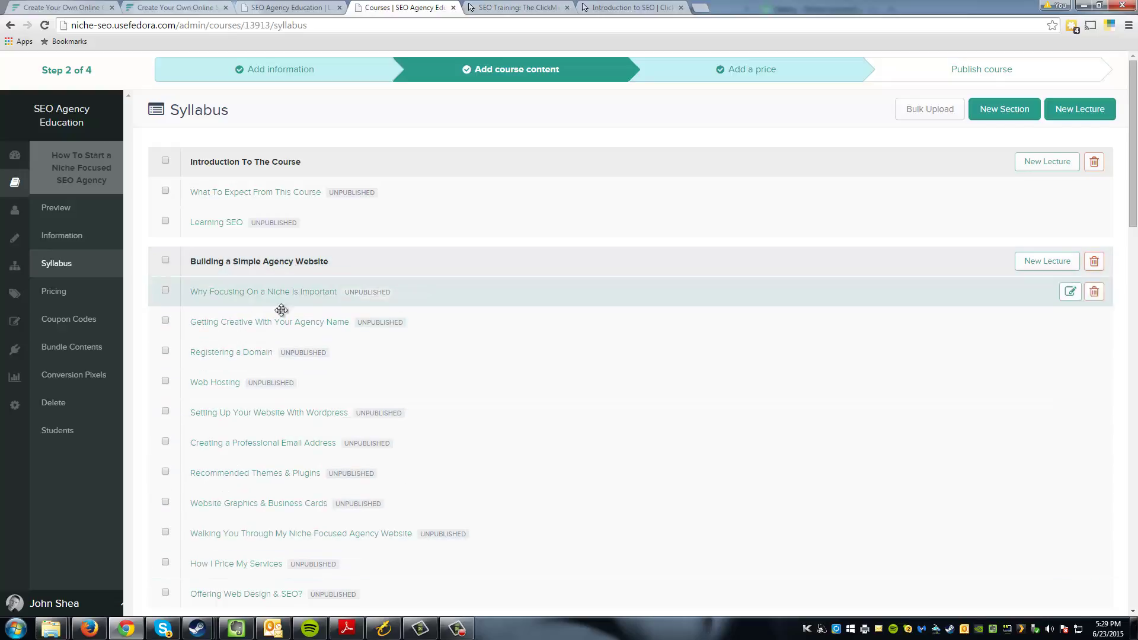
scroll(413, 506, "down", 10)
scroll(415, 505, "up", 4)
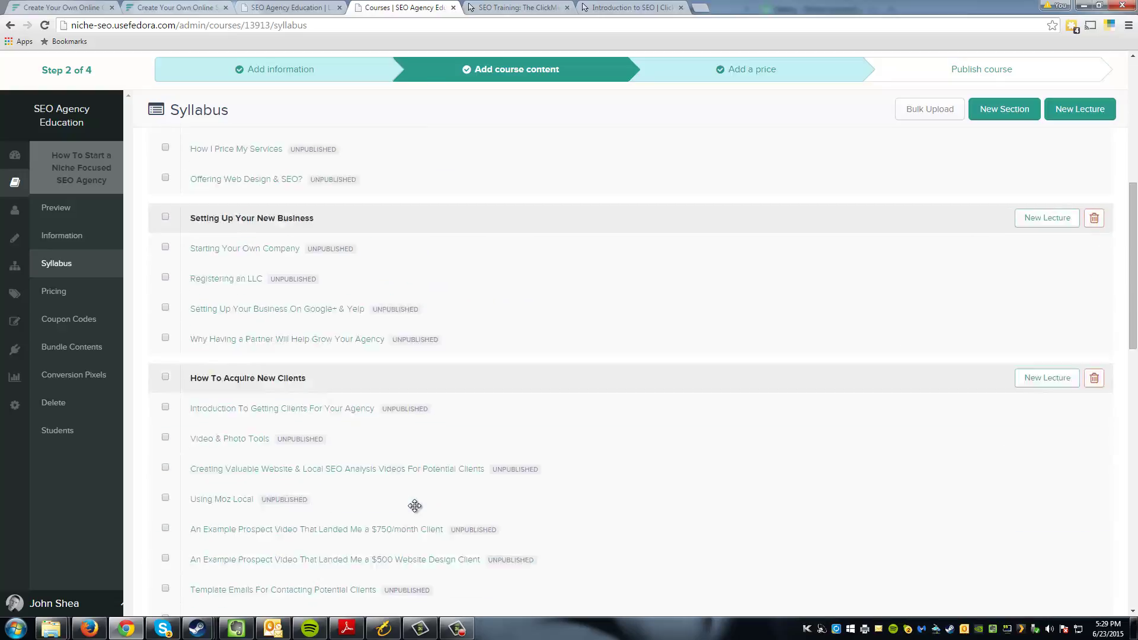
scroll(415, 505, "up", 7)
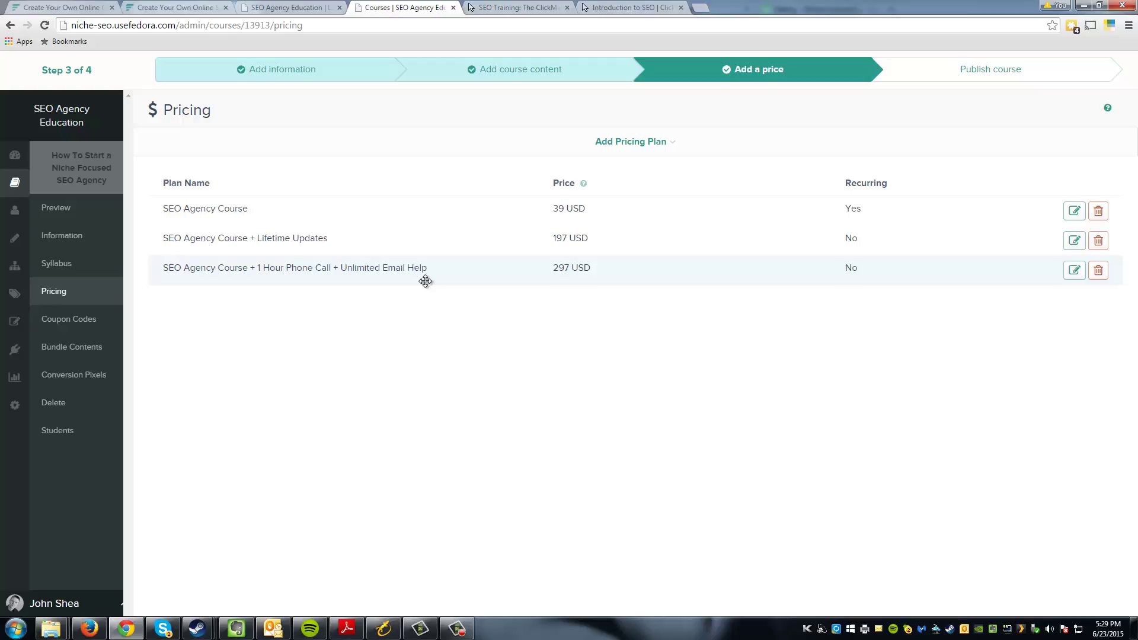
Step: Check the course's Bundle Contents and Coupon Codes, then open Conversion Pixels
left_click(70, 320)
left_click(82, 347)
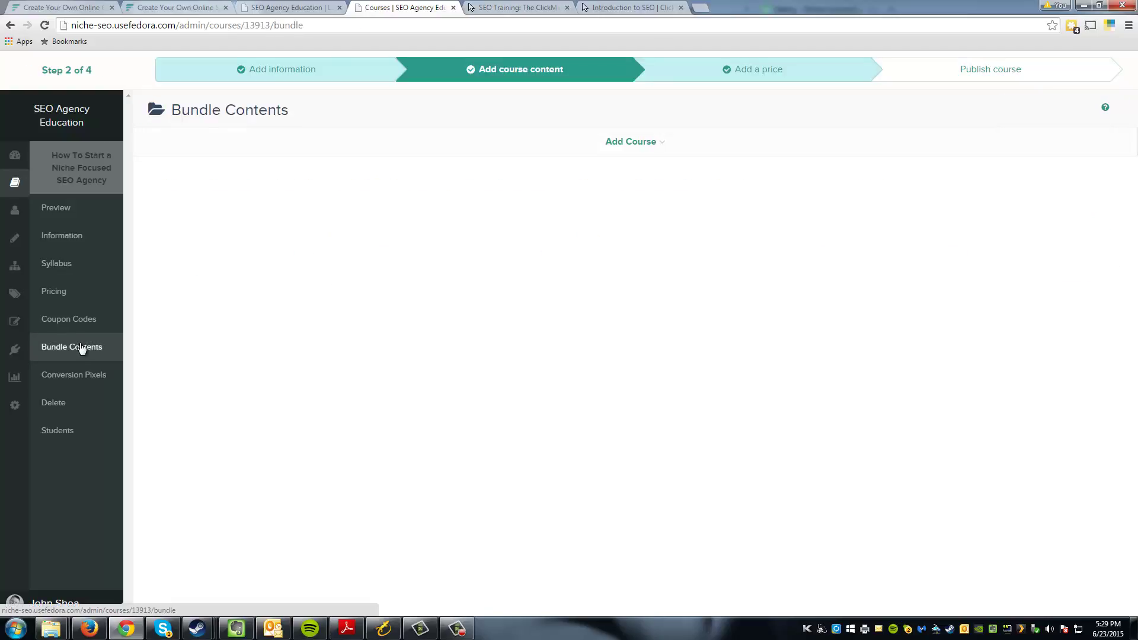
left_click(89, 321)
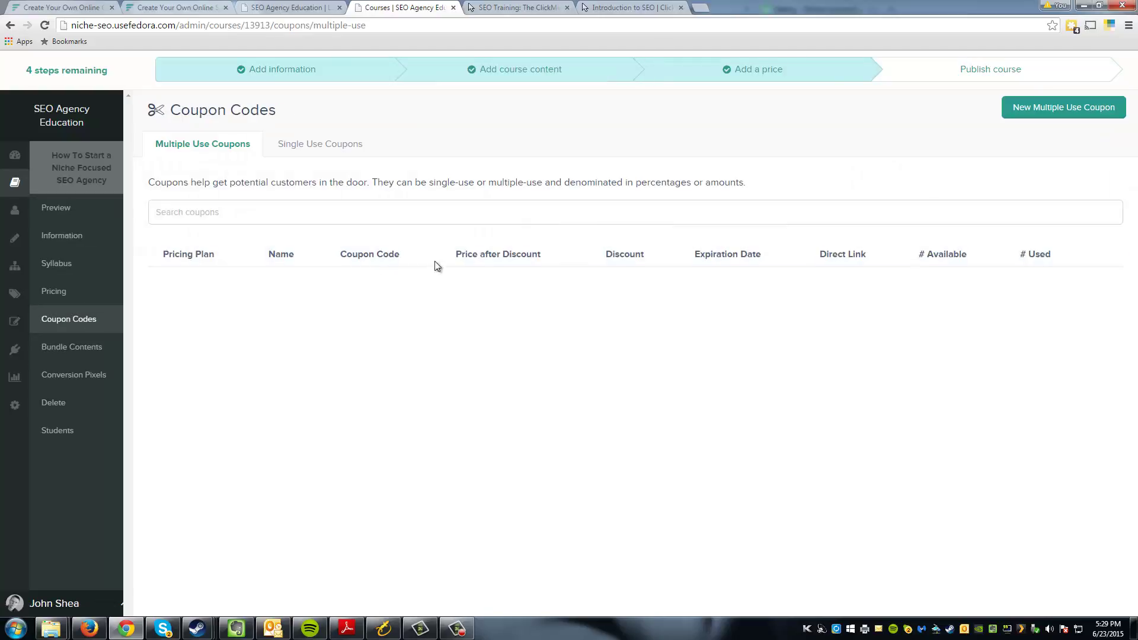
left_click(93, 380)
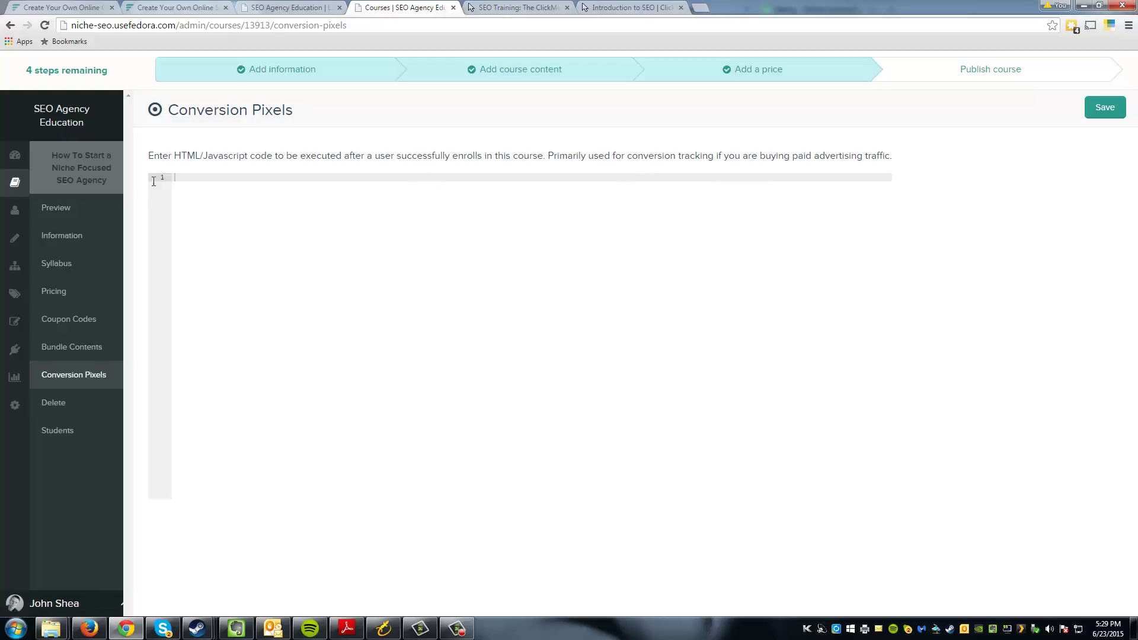
Step: Go back to the course syllabus, then switch to the ClickMinded SEO Training site
left_click(79, 270)
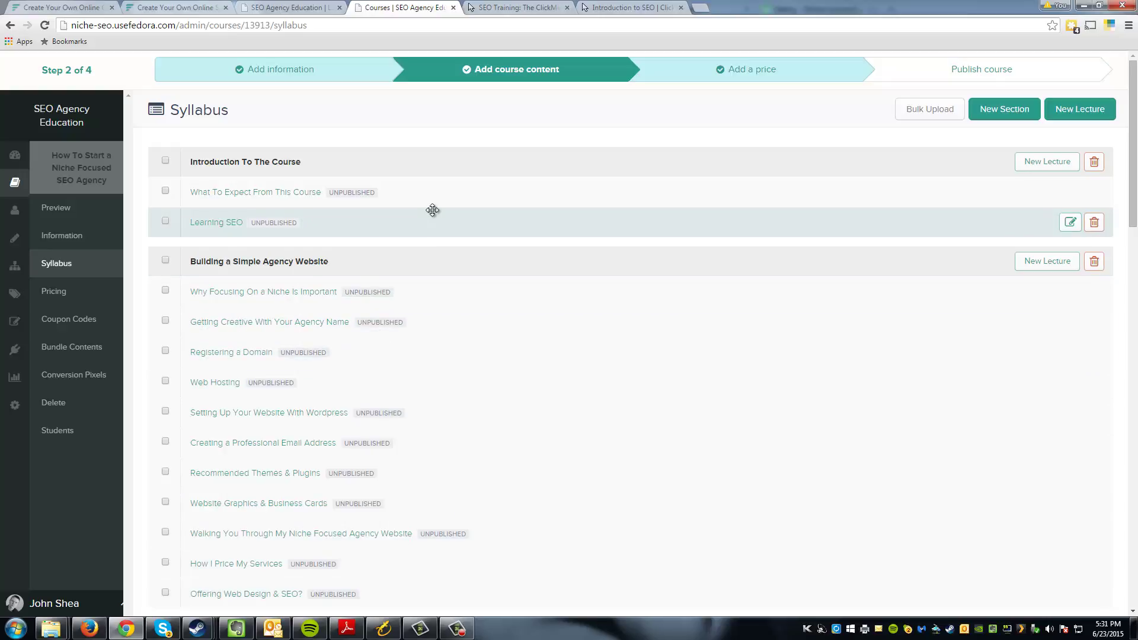
left_click(518, 8)
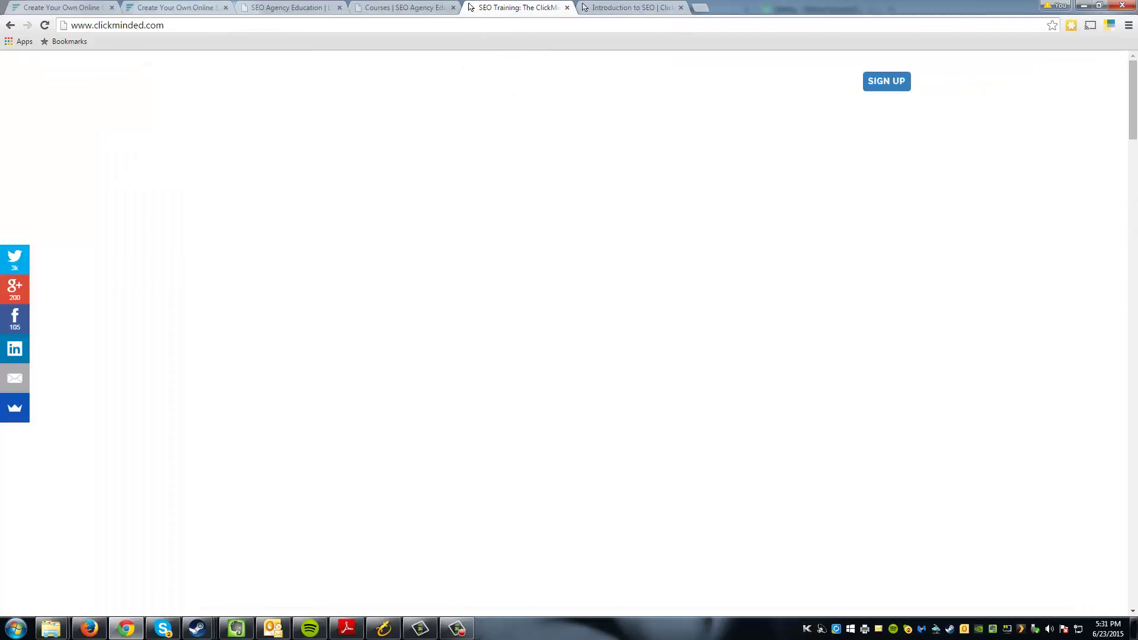
left_click(455, 630)
left_click(457, 629)
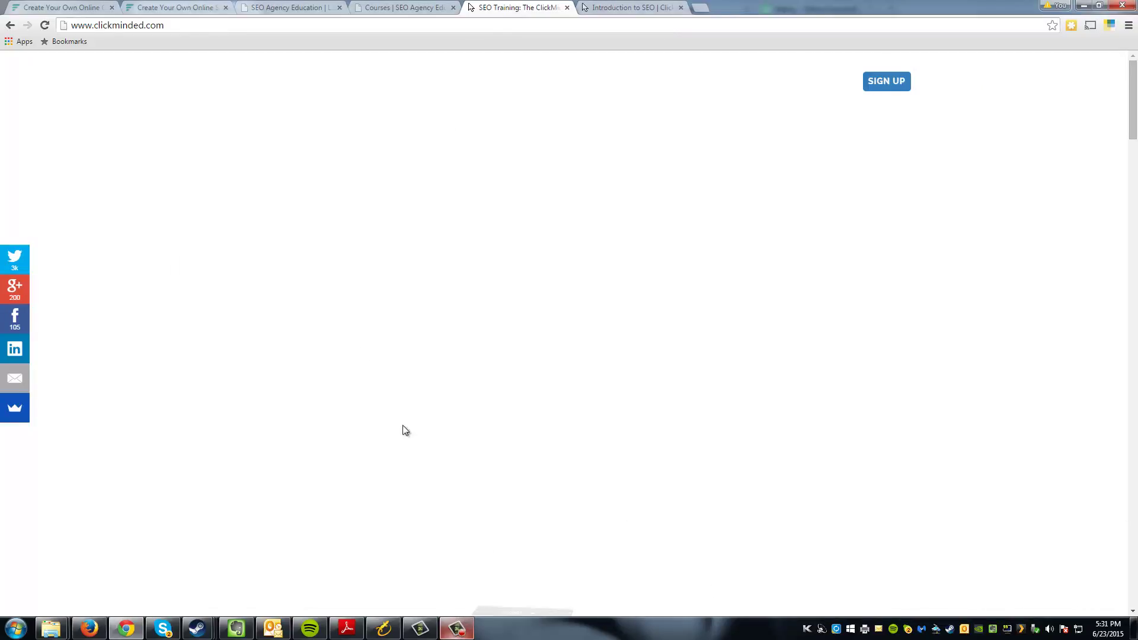
left_click(44, 25)
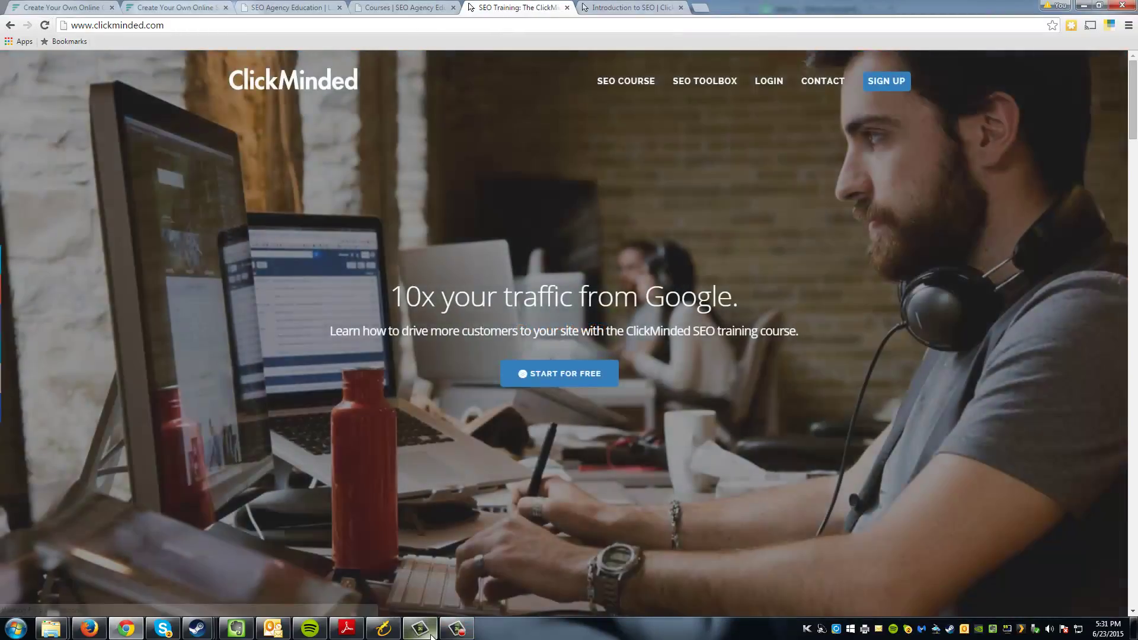
mouse_move(431, 634)
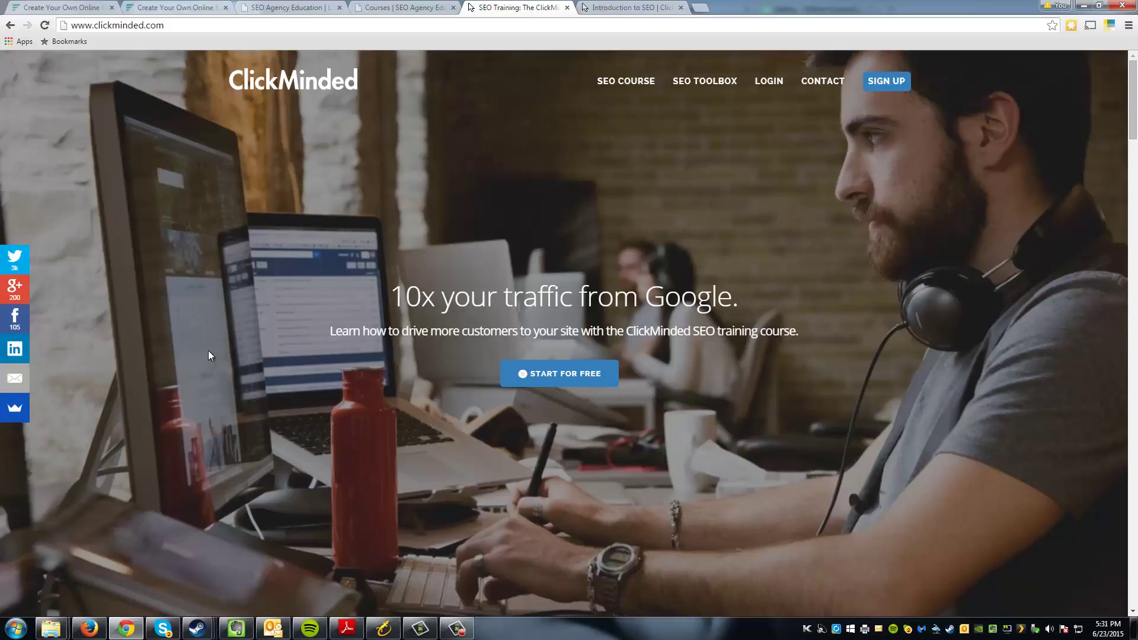
scroll(209, 350, "down", 10)
scroll(214, 352, "down", 3)
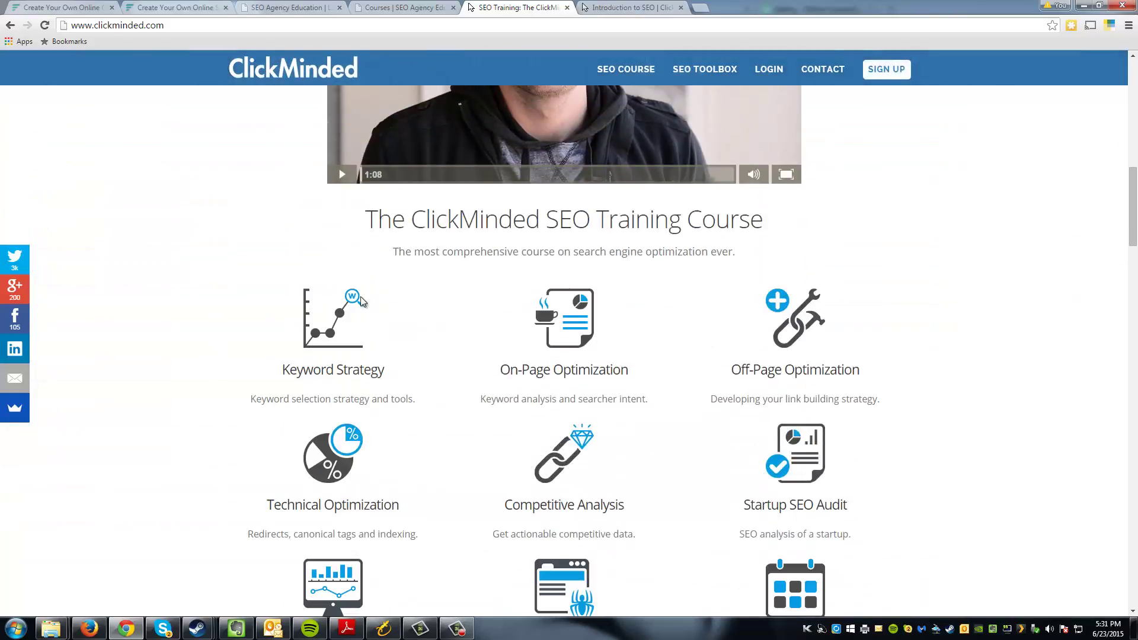
scroll(286, 433, "down", 5)
scroll(286, 433, "down", 7)
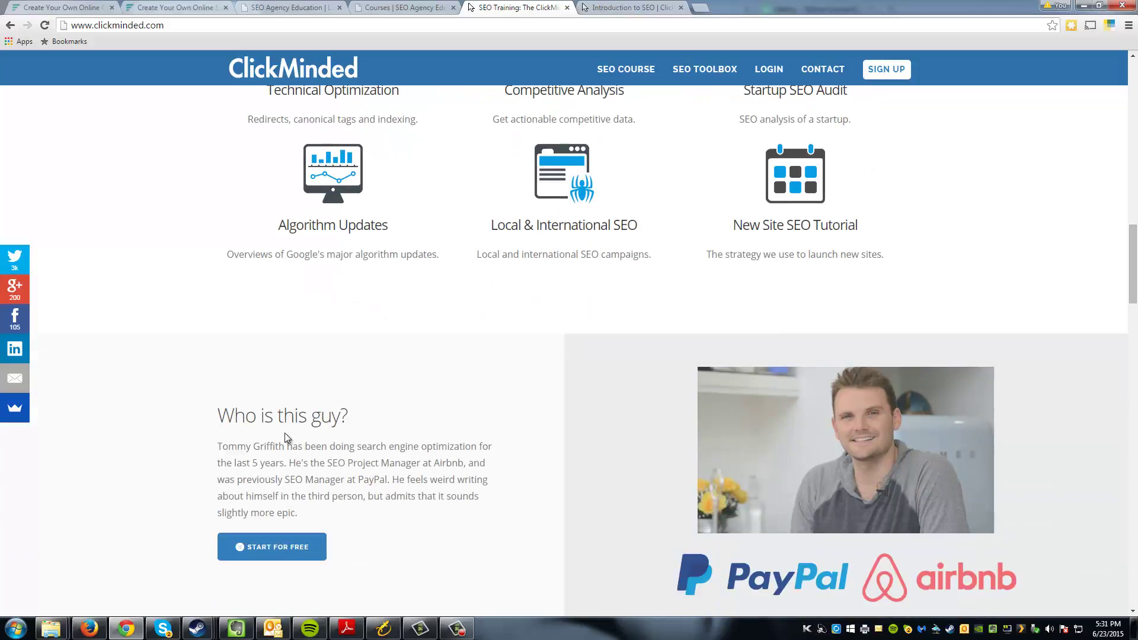
scroll(286, 433, "down", 1)
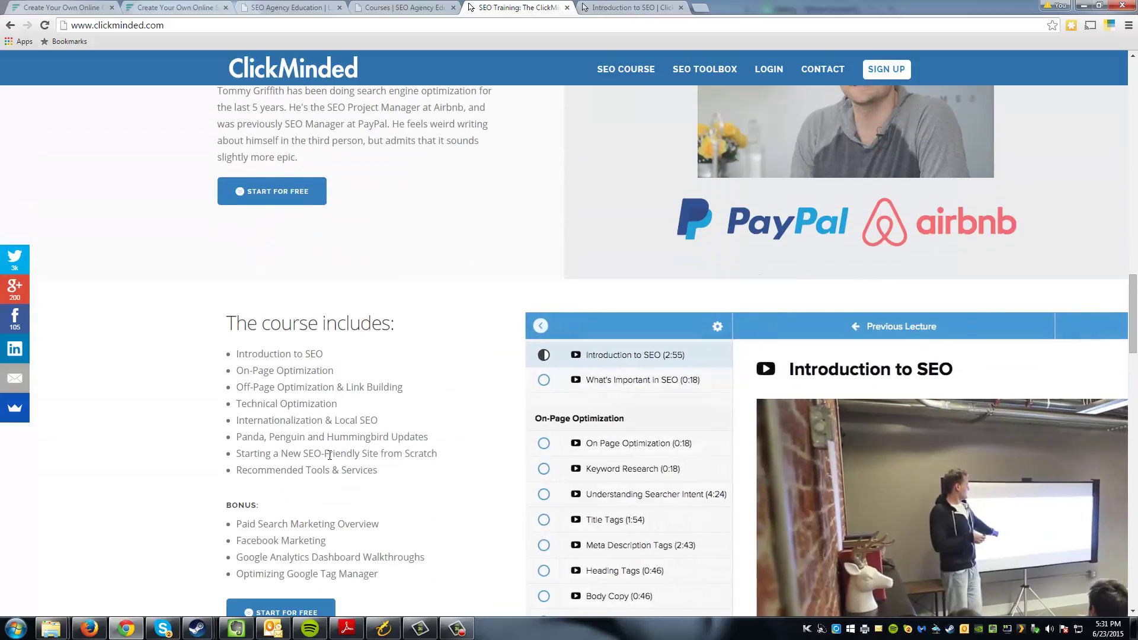
scroll(327, 408, "down", 3)
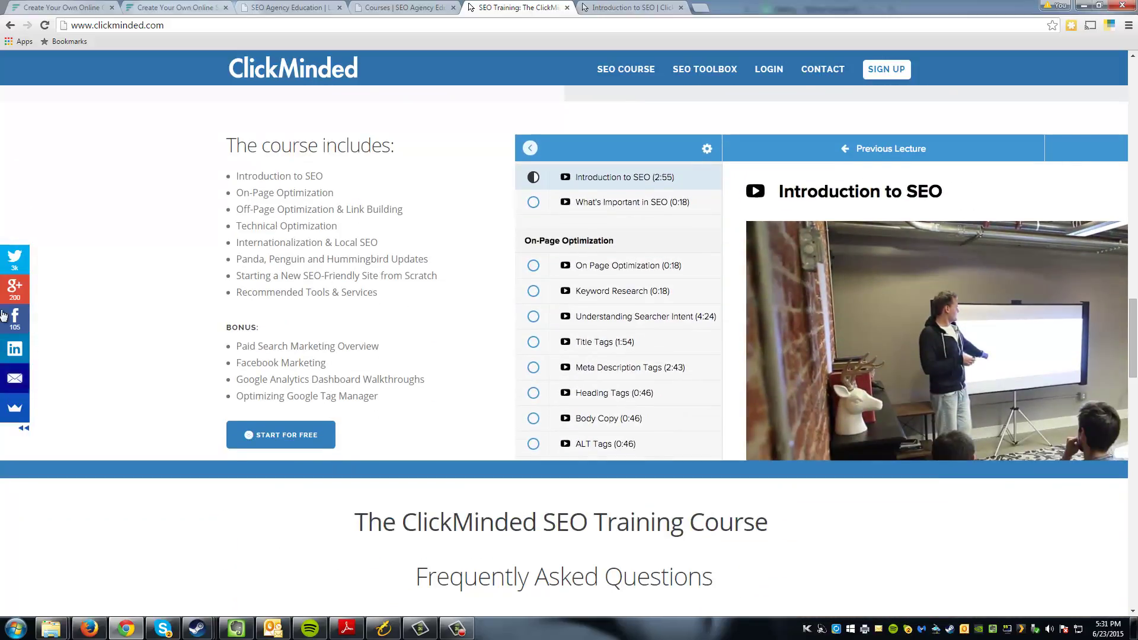
scroll(159, 504, "down", 10)
scroll(158, 501, "down", 11)
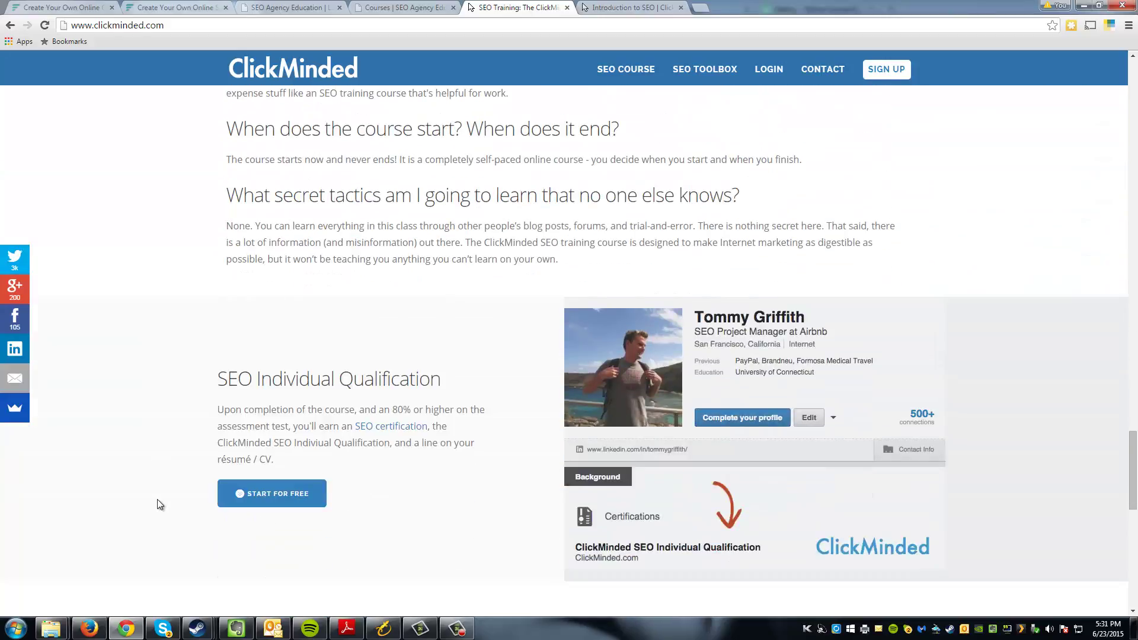
scroll(168, 493, "up", 5)
scroll(170, 496, "down", 5)
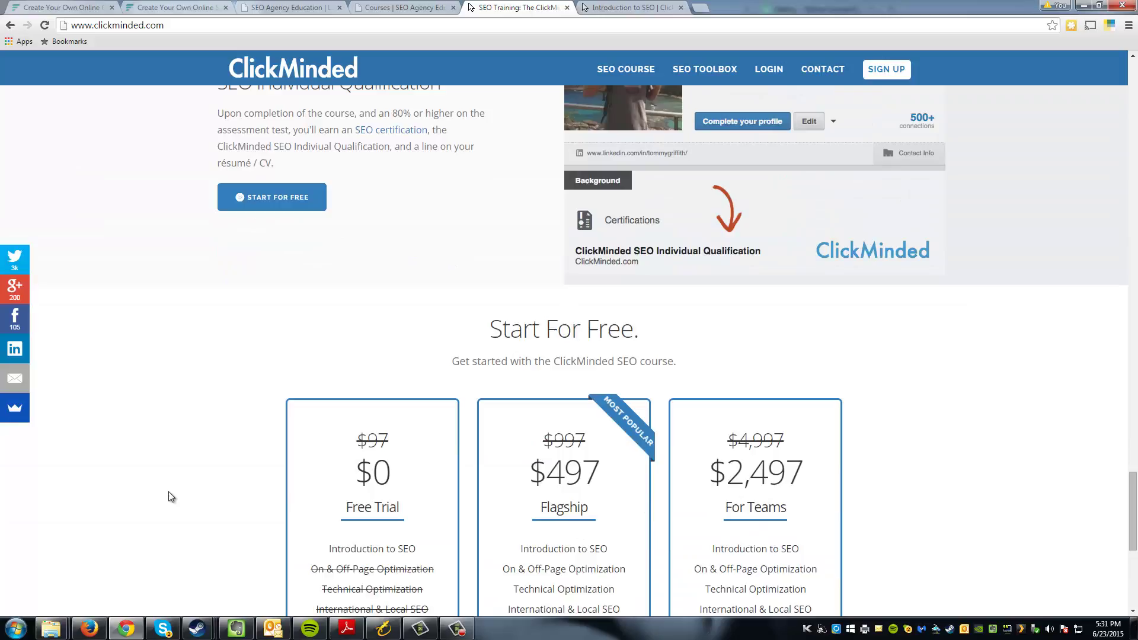
scroll(171, 496, "down", 4)
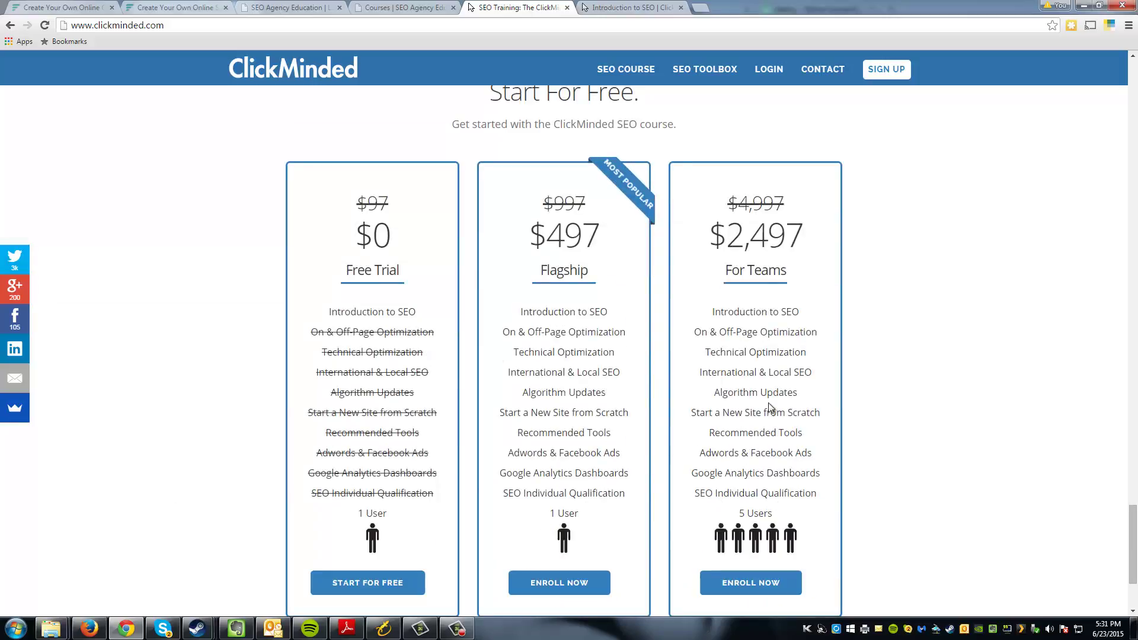
scroll(351, 454, "down", 3)
scroll(351, 455, "up", 2)
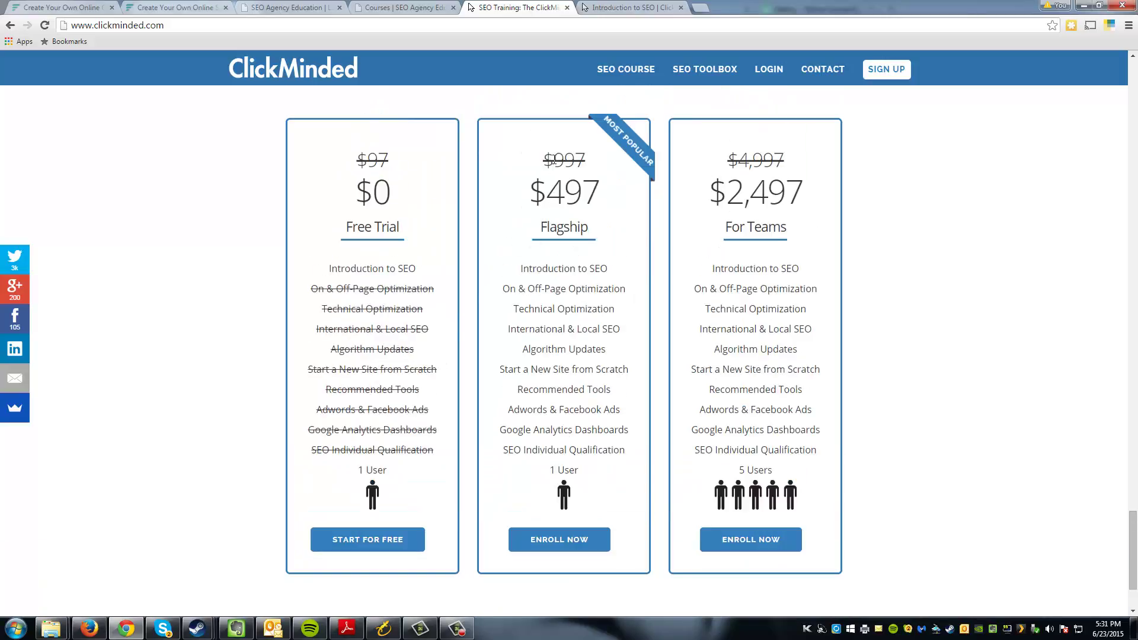
left_click_drag(551, 159, 599, 193)
left_click(578, 156)
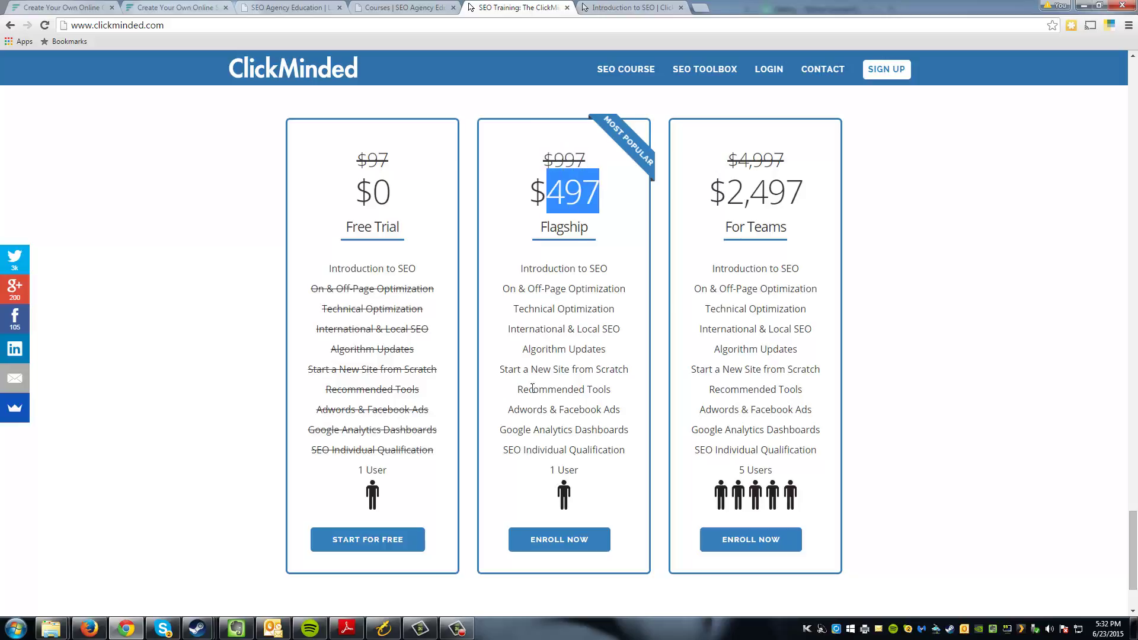
scroll(531, 392, "down", 2)
scroll(552, 584, "up", 18)
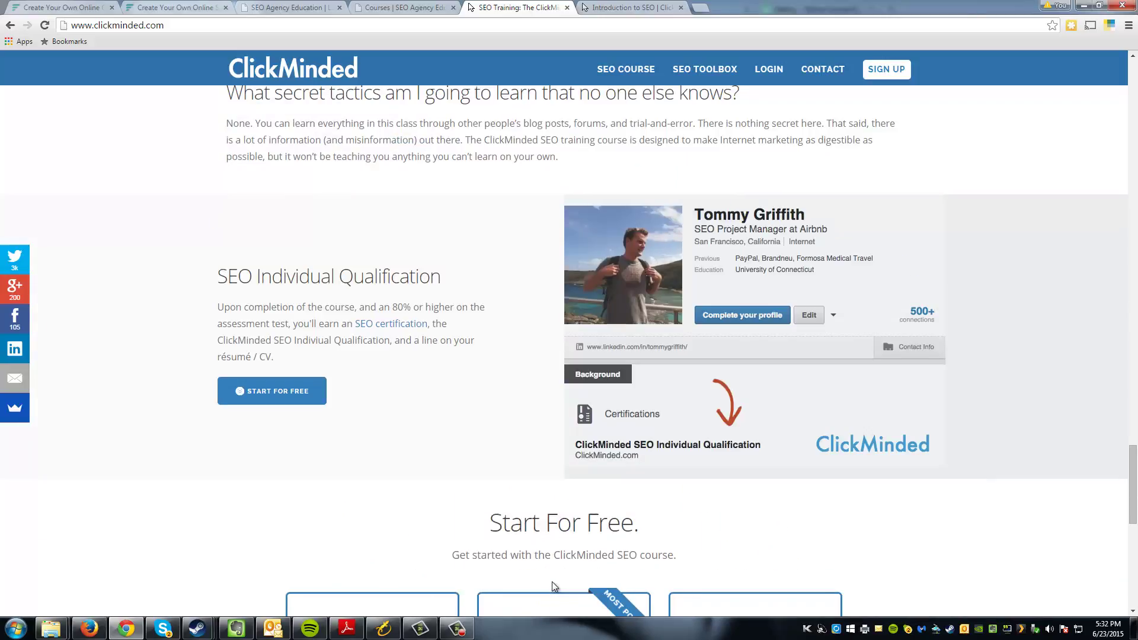
scroll(552, 583, "up", 20)
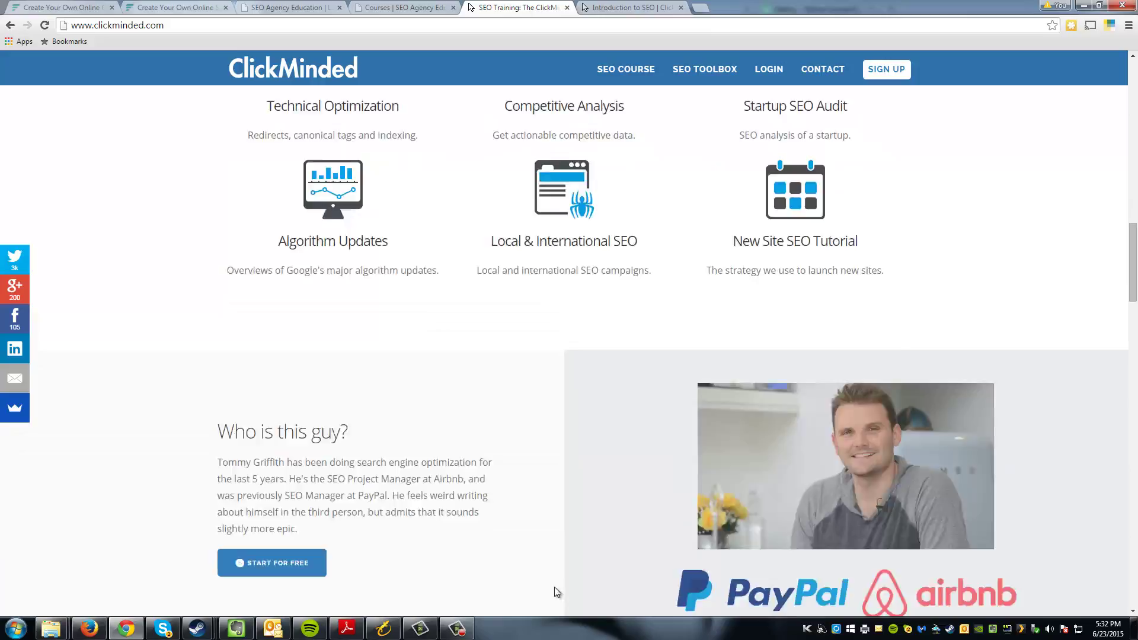
scroll(557, 592, "up", 5)
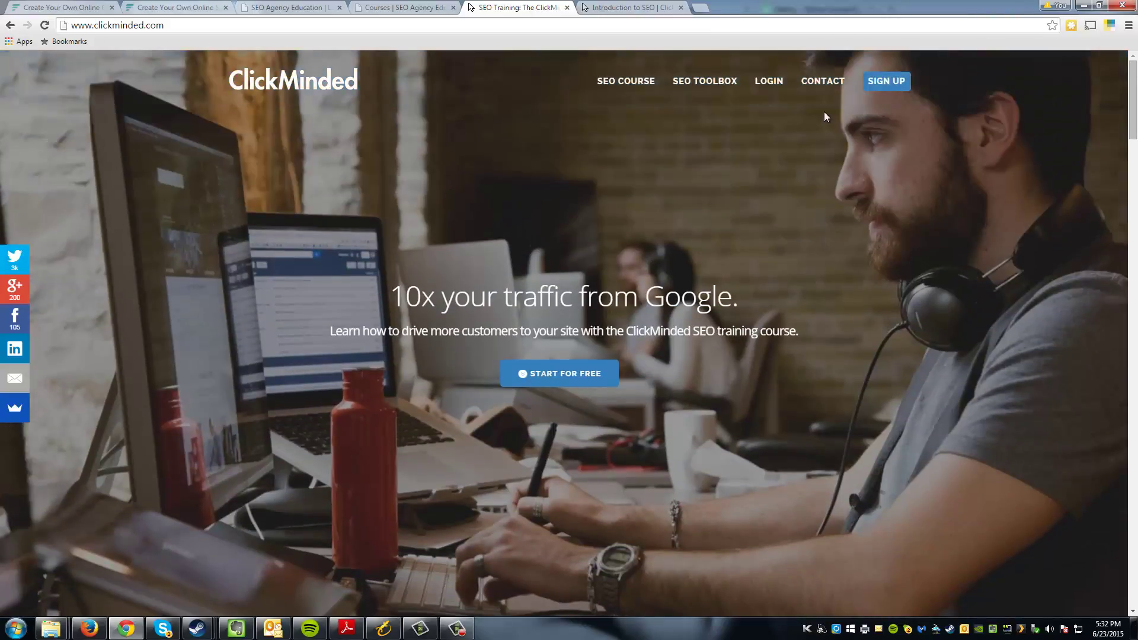
Step: Return to the ClickMinded homepage and choose the SEO Course login
left_click(637, 8)
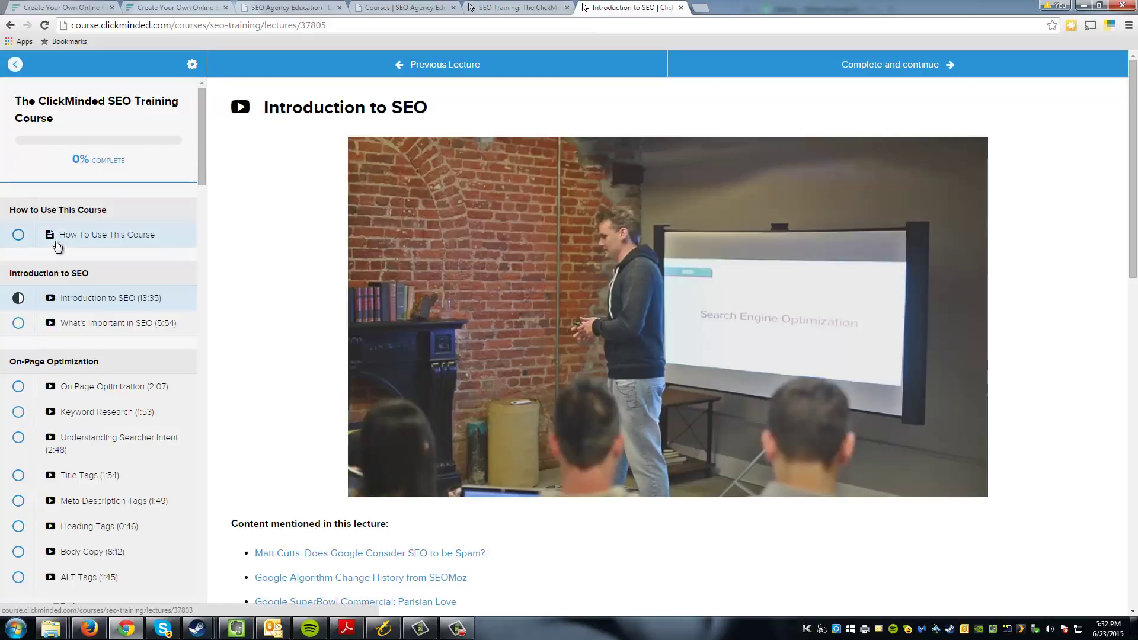
left_click(15, 64)
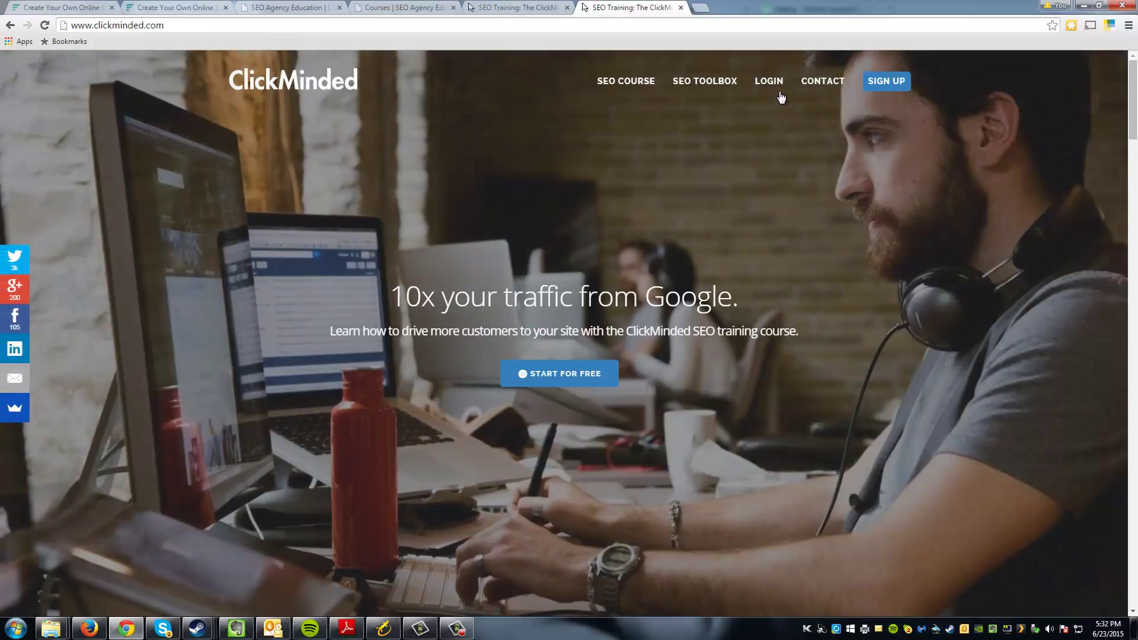
left_click(774, 83)
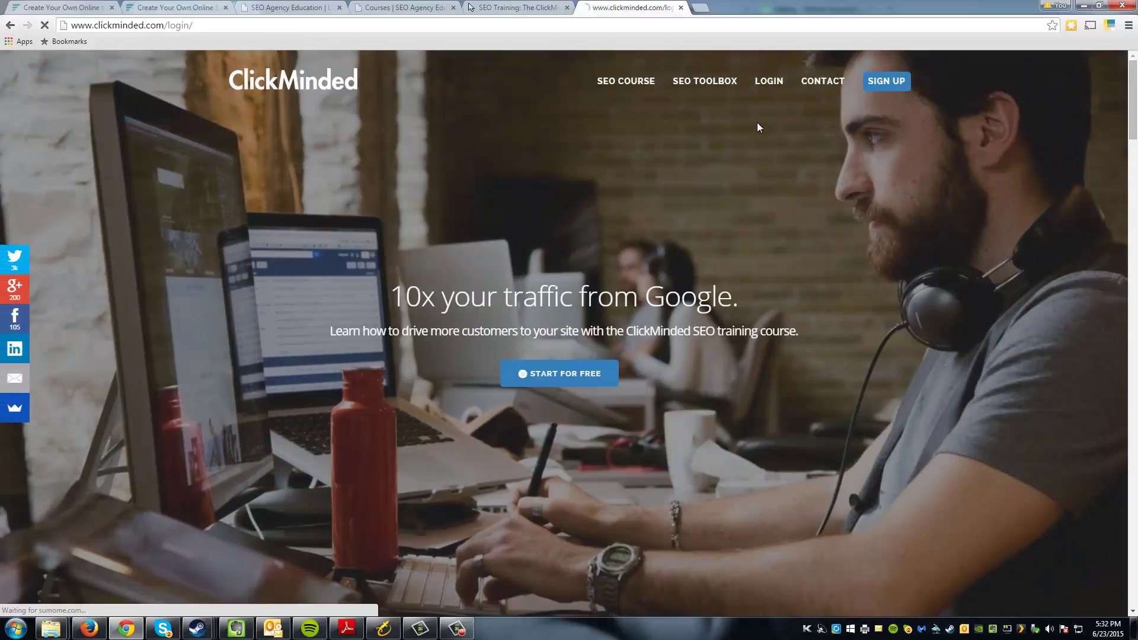
left_click(388, 335)
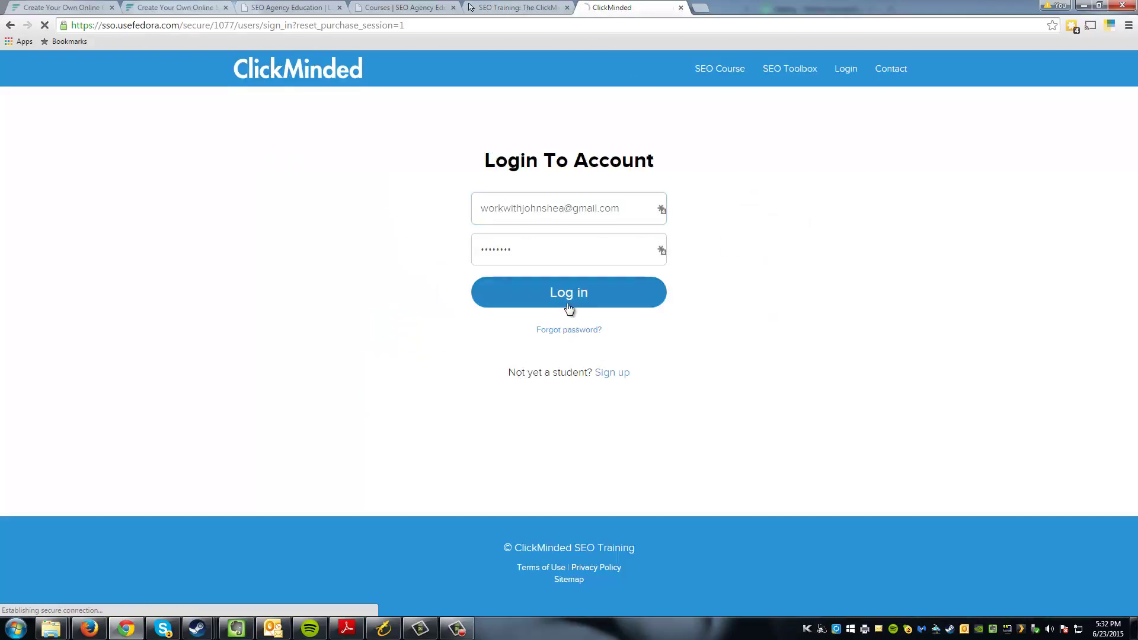
Step: Attempt to sign in to the student account with a retyped password
left_click(569, 303)
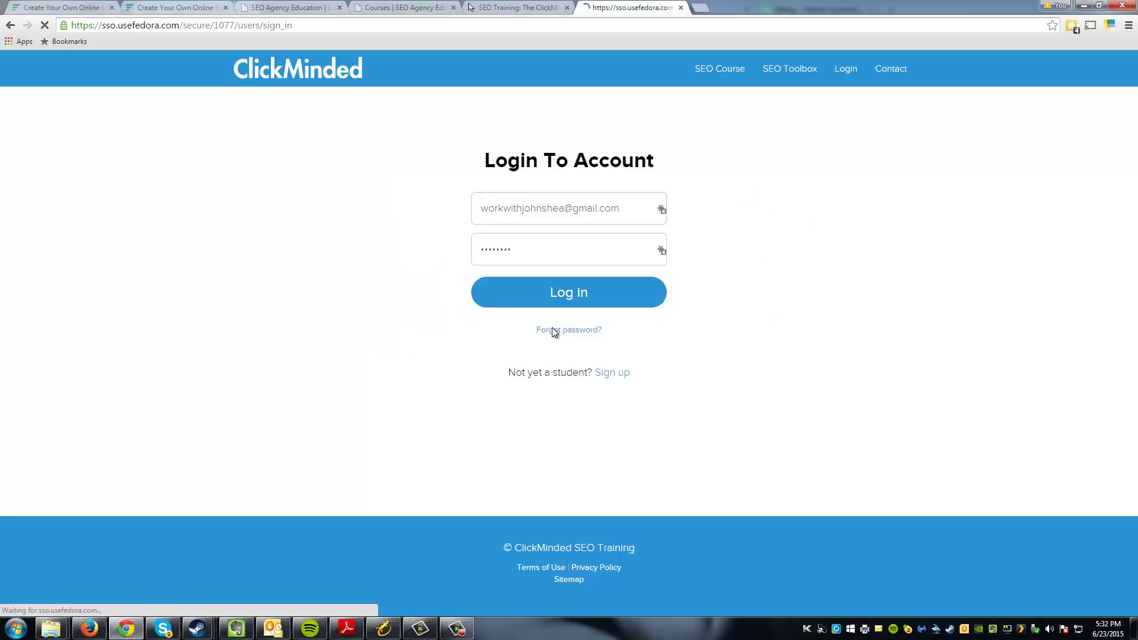
left_click_drag(522, 246, 424, 249)
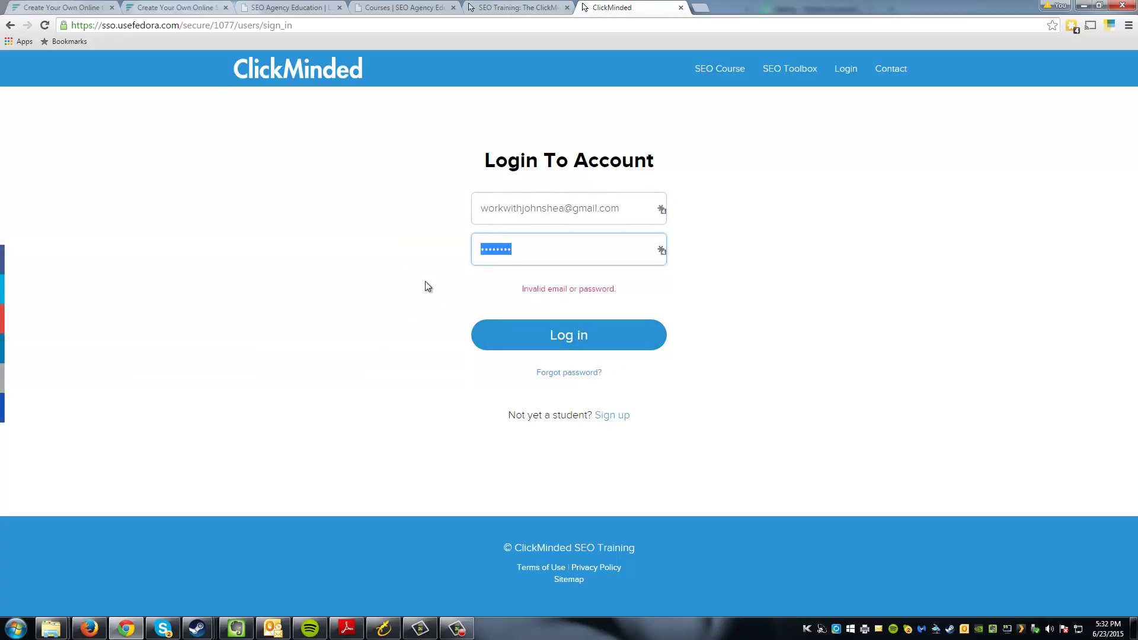
type("•••••")
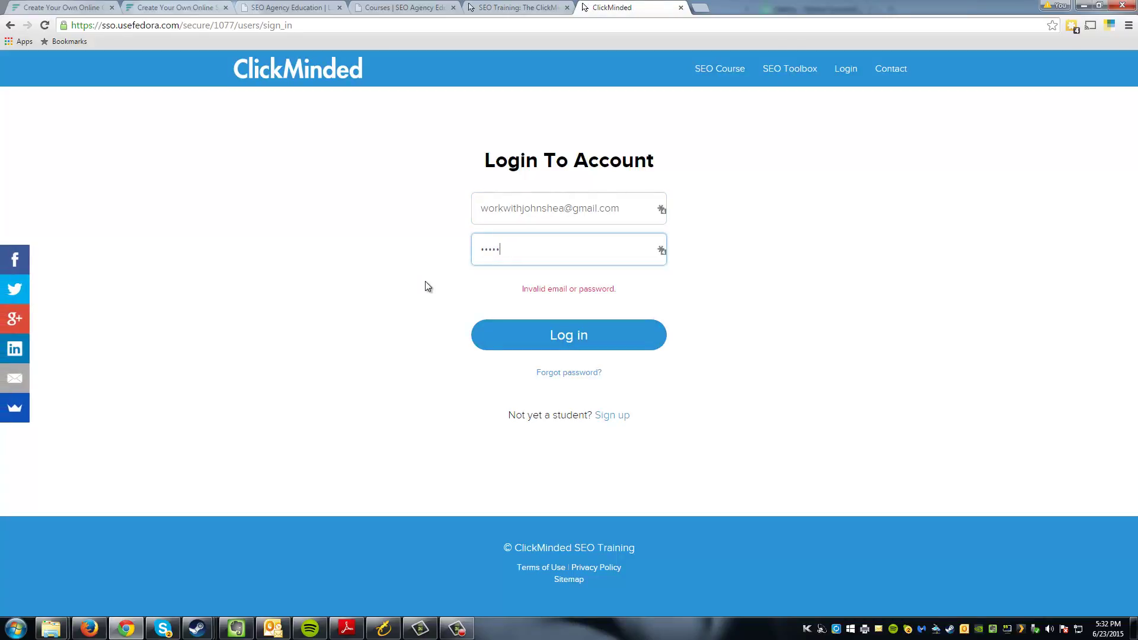
type("•••••••")
key("Return")
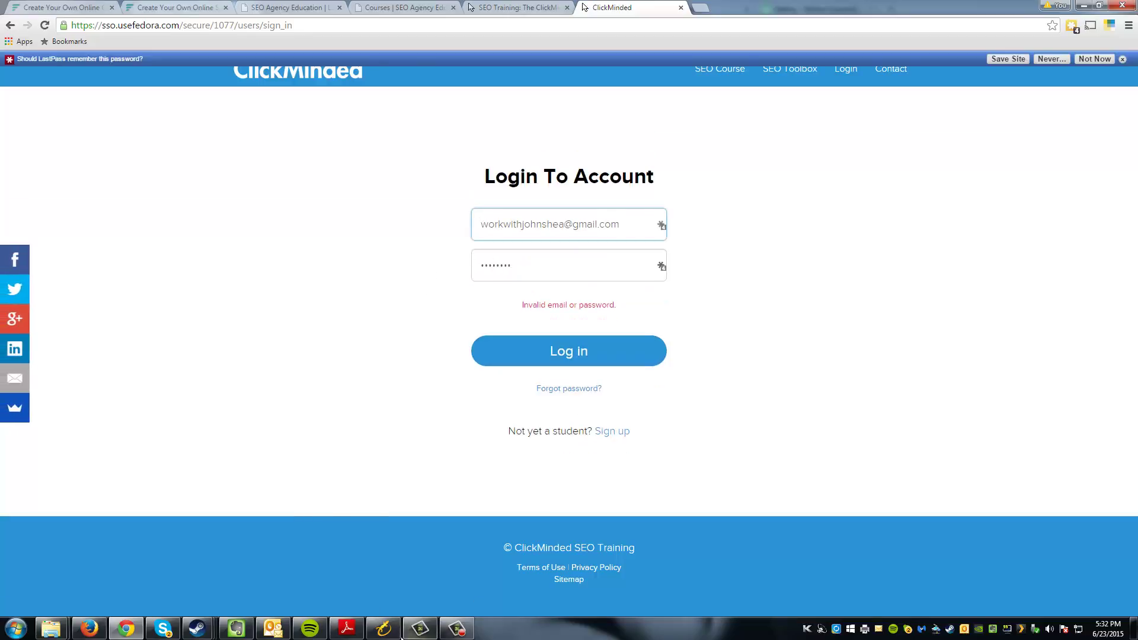
Step: Open the On Page Optimization lecture and review its video, slide deck and two-question quiz
left_click(454, 629)
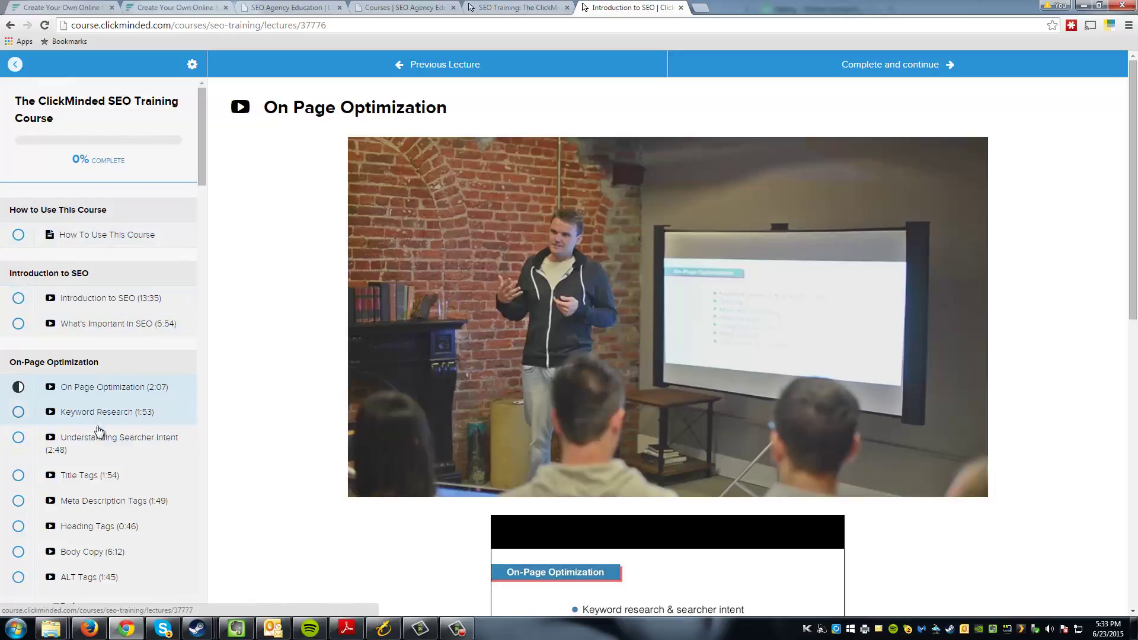
scroll(100, 427, "down", 3)
scroll(344, 415, "down", 4)
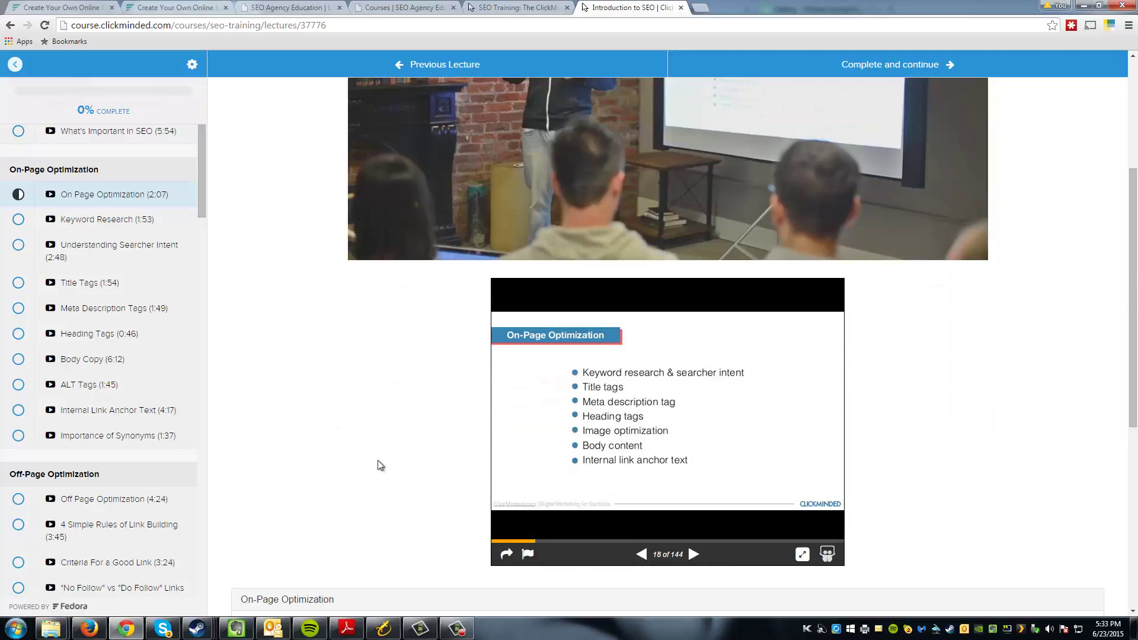
scroll(380, 464, "down", 5)
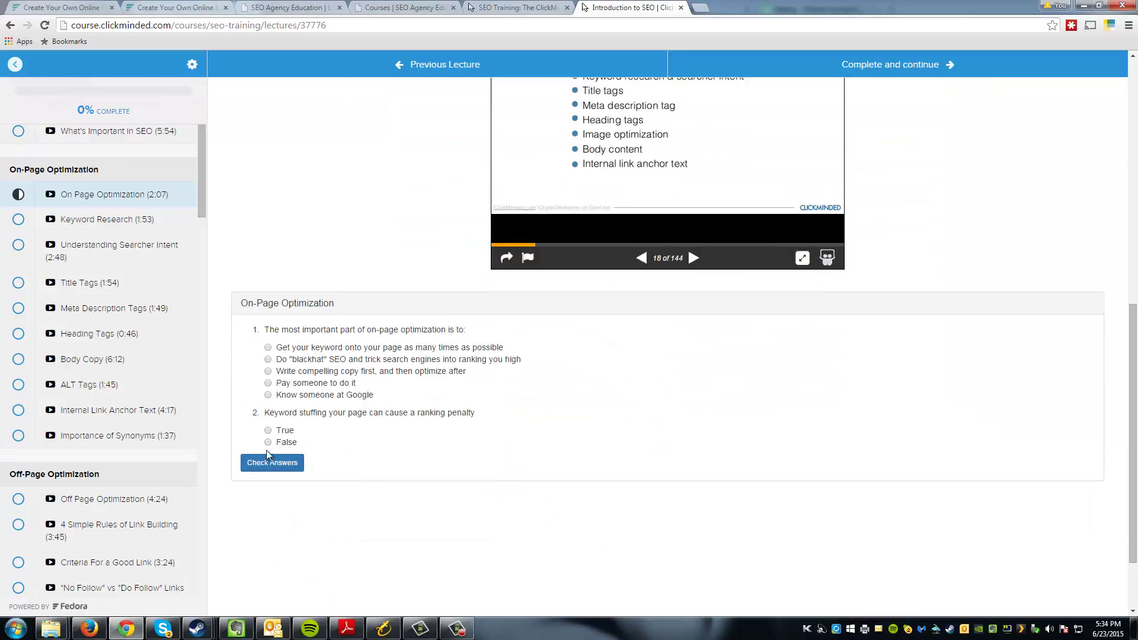
scroll(385, 462, "up", 9)
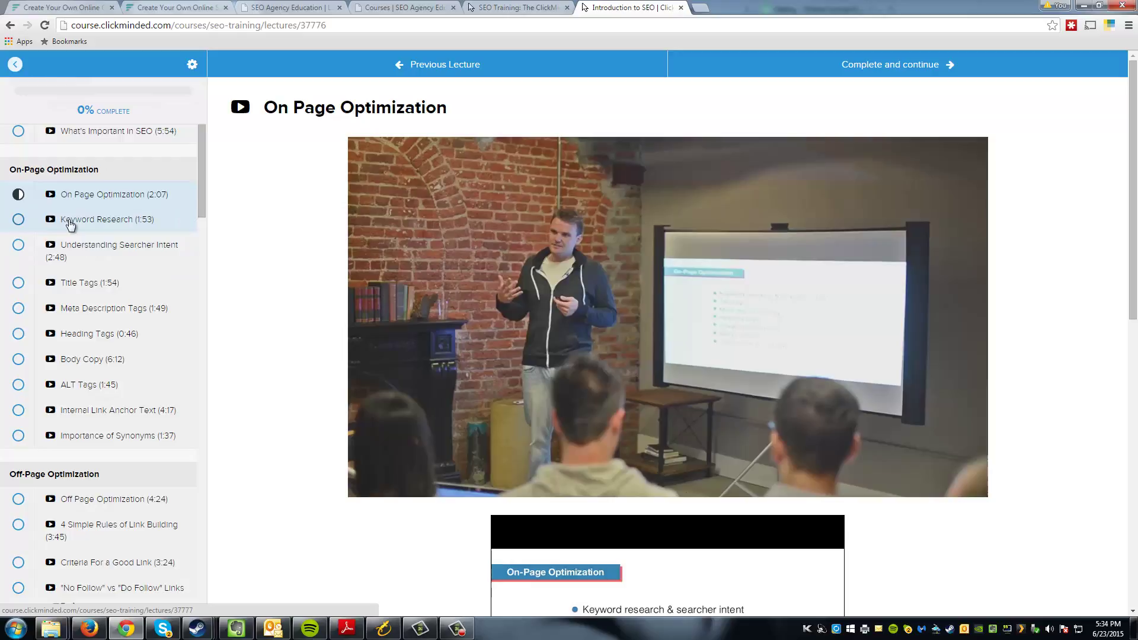
Step: Play the On Page Optimization lecture video, then glance at the slides and quiz below it
left_click(70, 249)
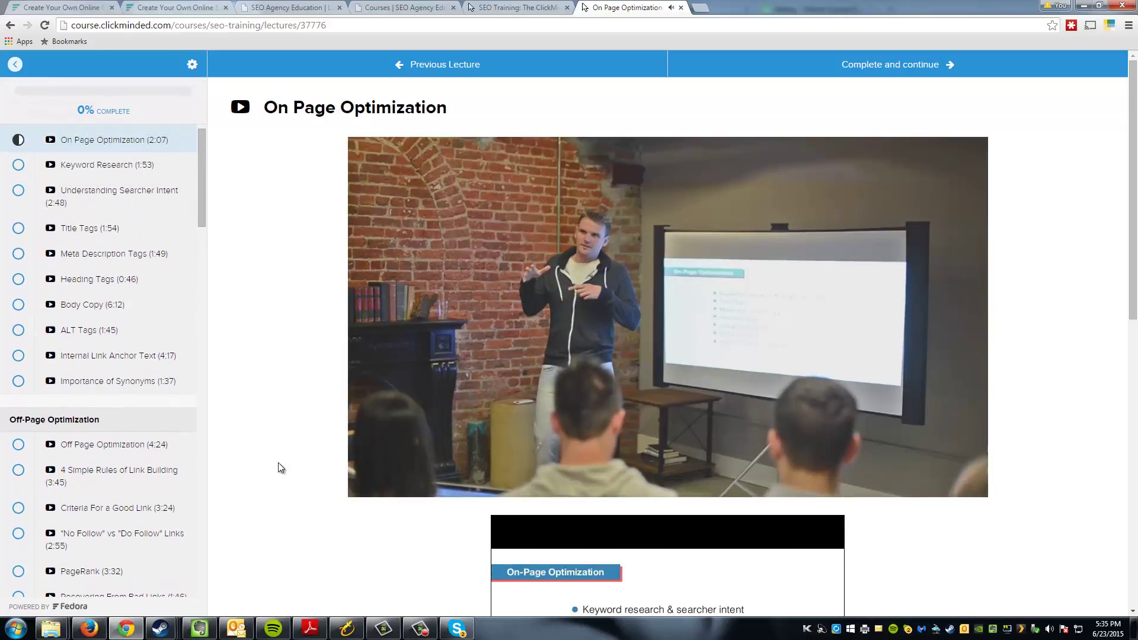
scroll(275, 498, "down", 8)
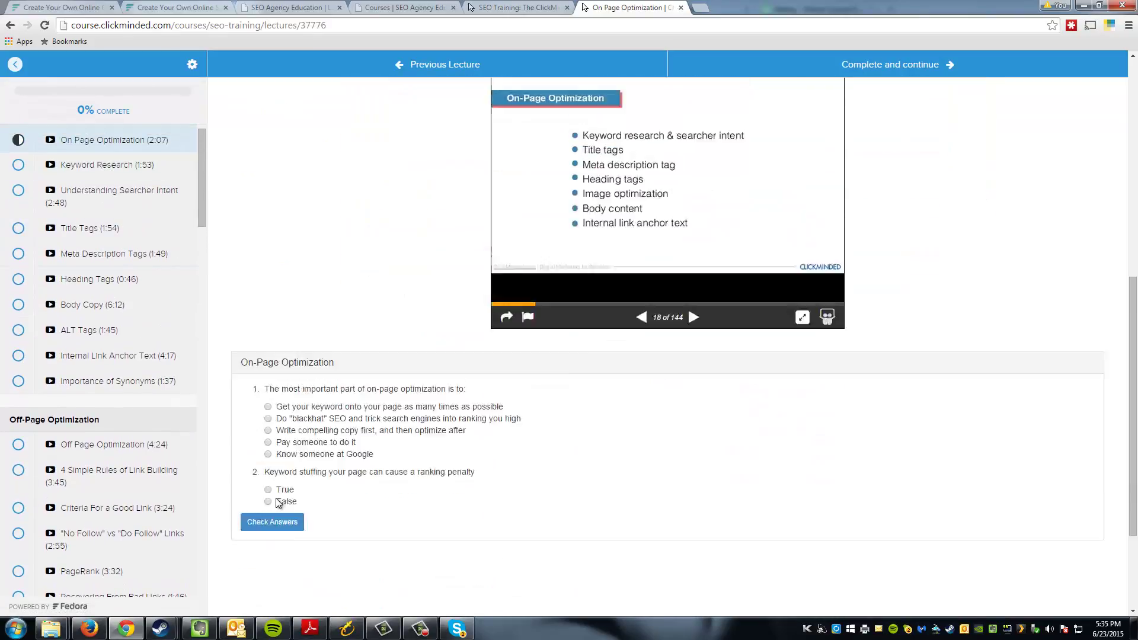
scroll(275, 501, "up", 8)
Step: Open the Keyword Research lecture from the course sidebar and look over its video, slides and quiz
left_click(117, 166)
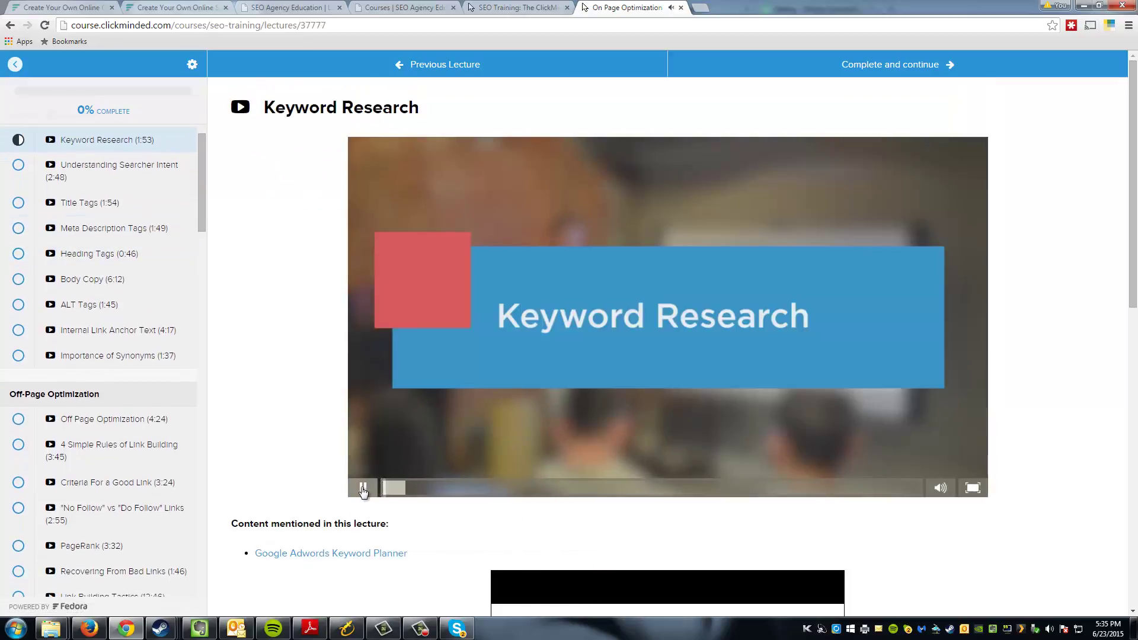
scroll(272, 489, "down", 7)
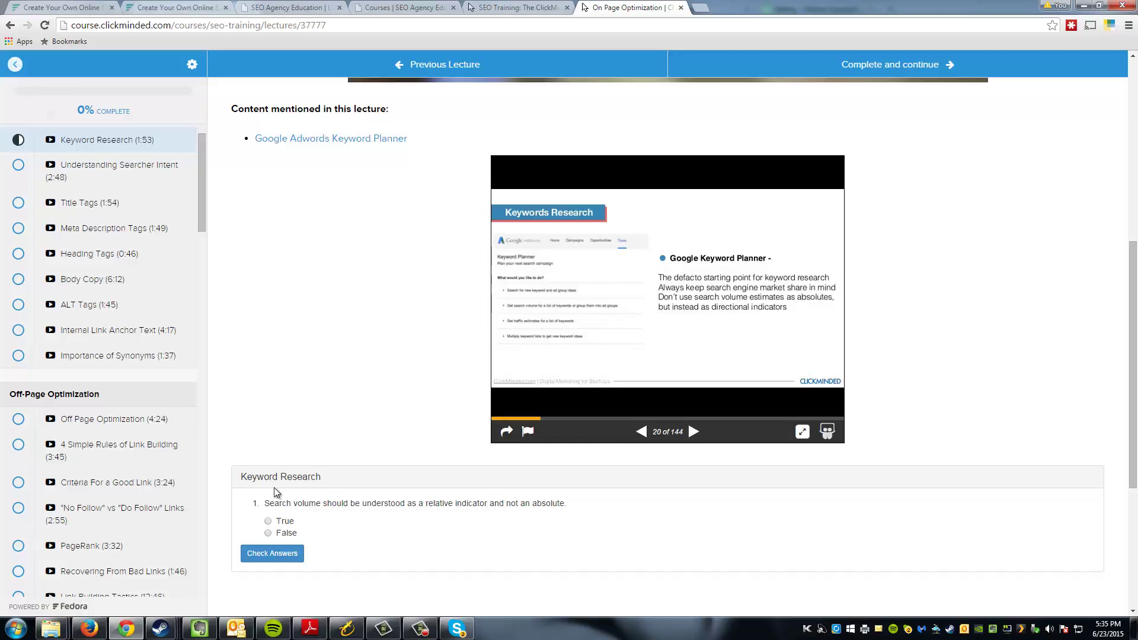
scroll(274, 487, "down", 5)
scroll(442, 492, "up", 10)
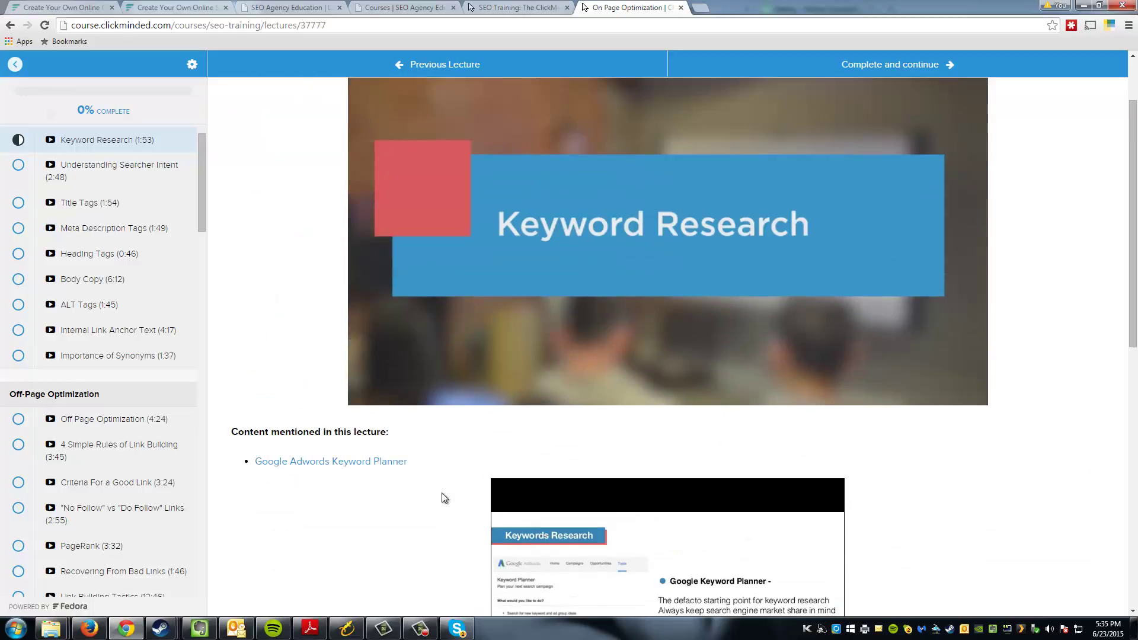
scroll(444, 497, "up", 2)
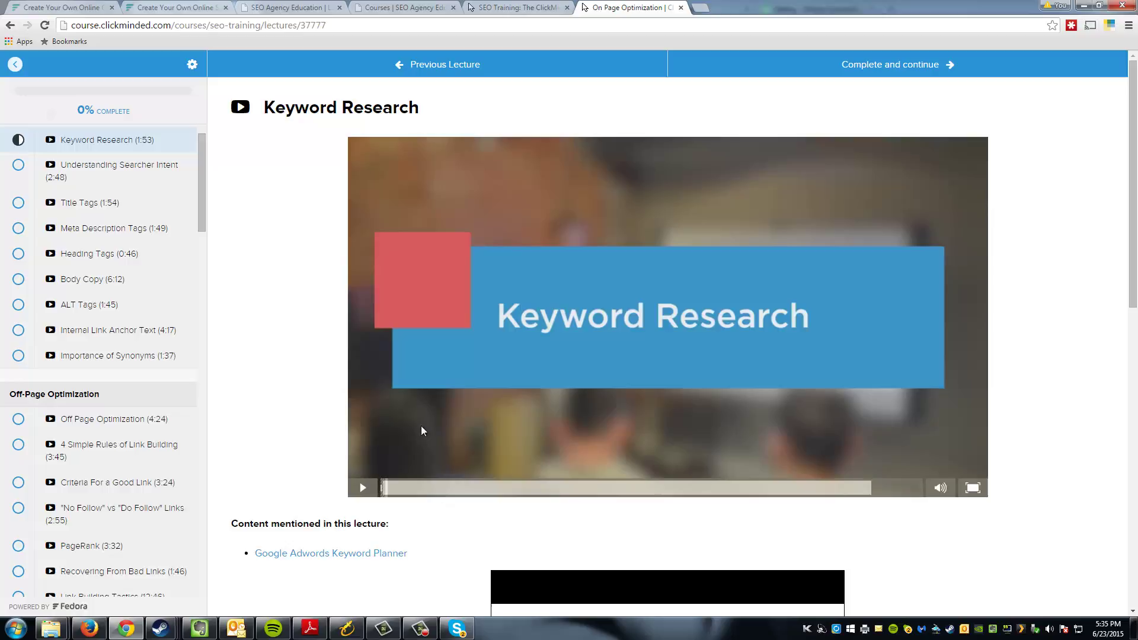